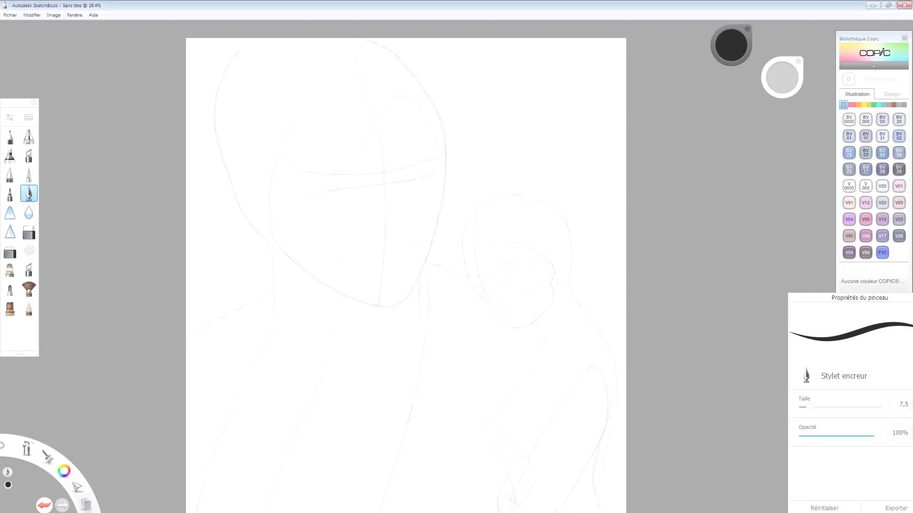
Ink the larger figure's uncovered eyebrow as a closed, slanted band just above the upper eye guideline
scroll(528, 350, up, 10)
drag(507, 322, 599, 301)
key(ctrl+z)
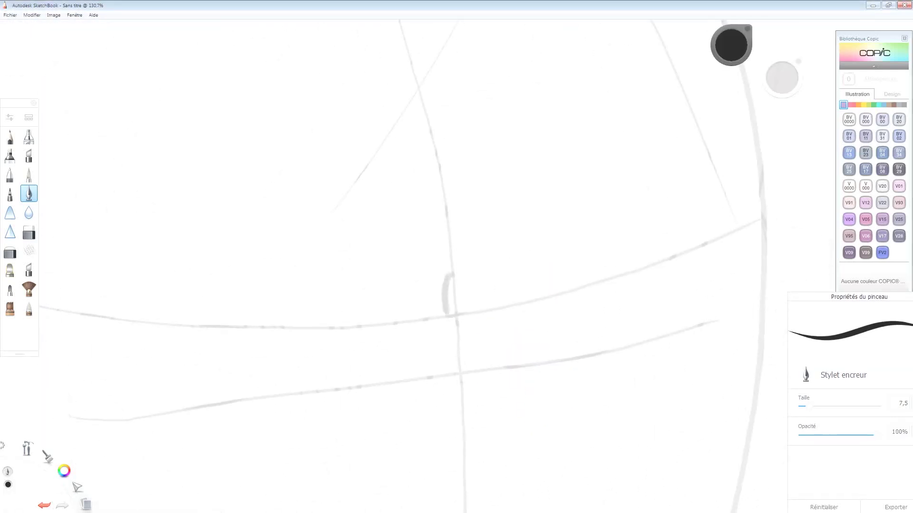
key(ctrl+z)
mouse_move(446, 285)
mouse_down()
mouse_move(518, 288)
mouse_move(695, 222)
mouse_up()
mouse_move(694, 221)
mouse_down()
mouse_move(648, 194)
mouse_move(448, 278)
mouse_up()
Ink the eye beneath the eyebrow with a thick upper lid, an iris arc and a lower lid line
drag(612, 295, 476, 347)
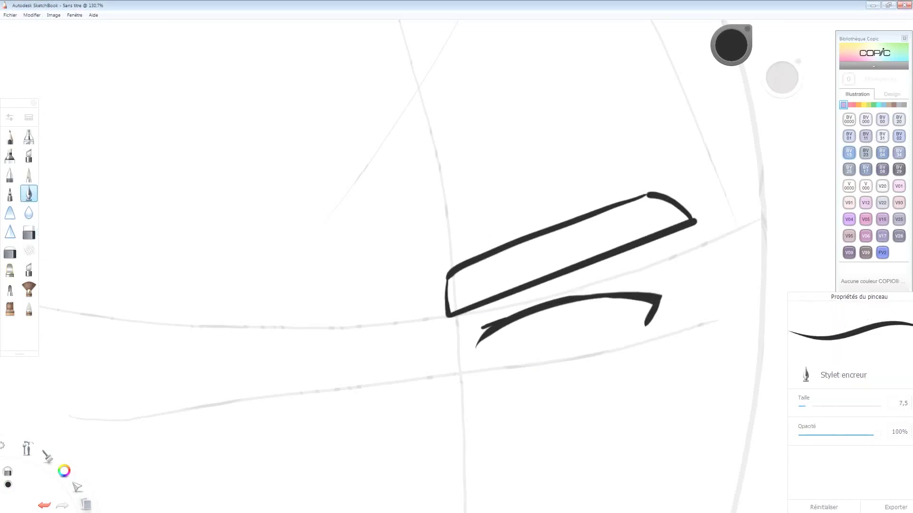
drag(505, 367, 627, 351)
drag(526, 315, 640, 302)
key(ctrl+z)
Ink the pointed fringe strands falling over the forehead on the opposite side of the centre guideline
drag(162, 36, 160, 169)
mouse_move(143, 101)
mouse_down()
mouse_move(205, 354)
mouse_move(184, 140)
mouse_up()
drag(218, 328, 187, 139)
drag(181, 99, 300, 390)
mouse_move(248, 154)
mouse_down()
mouse_move(257, 266)
mouse_move(351, 424)
mouse_up()
drag(379, 146, 331, 357)
drag(358, 186, 372, 432)
drag(372, 432, 457, 71)
drag(381, 237, 368, 357)
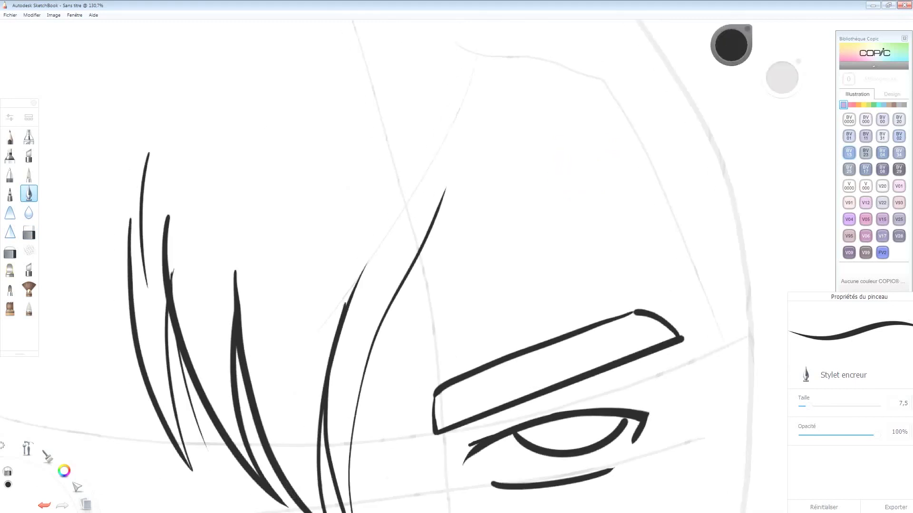
Ink the long fringe strands running down beside the eyebrow and the outer lock at the temple
scroll(518, 150, down, 3)
mouse_move(440, 340)
mouse_down()
mouse_move(512, 87)
mouse_move(470, 194)
mouse_move(475, 116)
mouse_up()
key(ctrl+z)
drag(422, 328, 470, 188)
drag(259, 333, 285, 261)
mouse_move(159, 430)
mouse_down()
mouse_move(284, 259)
mouse_move(234, 245)
mouse_up()
Add thin strand lines inside the fringe locks
drag(370, 260, 386, 351)
drag(382, 258, 392, 351)
drag(429, 246, 408, 343)
drag(291, 239, 300, 288)
drag(323, 235, 348, 323)
Ink the short segments of the second eyebrow that show between the fringe strands
scroll(355, 308, up, 6)
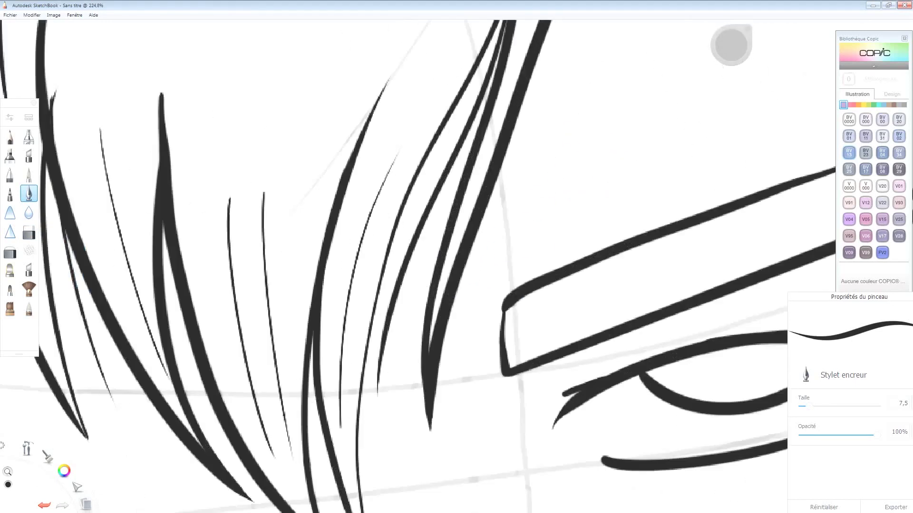
drag(250, 320, 306, 325)
drag(233, 288, 281, 301)
drag(260, 358, 324, 373)
drag(121, 280, 195, 289)
Ink the second eye below the fringe with its outer corner, upper lid, iris arc and lower lid line
drag(52, 431, 100, 474)
drag(71, 429, 221, 400)
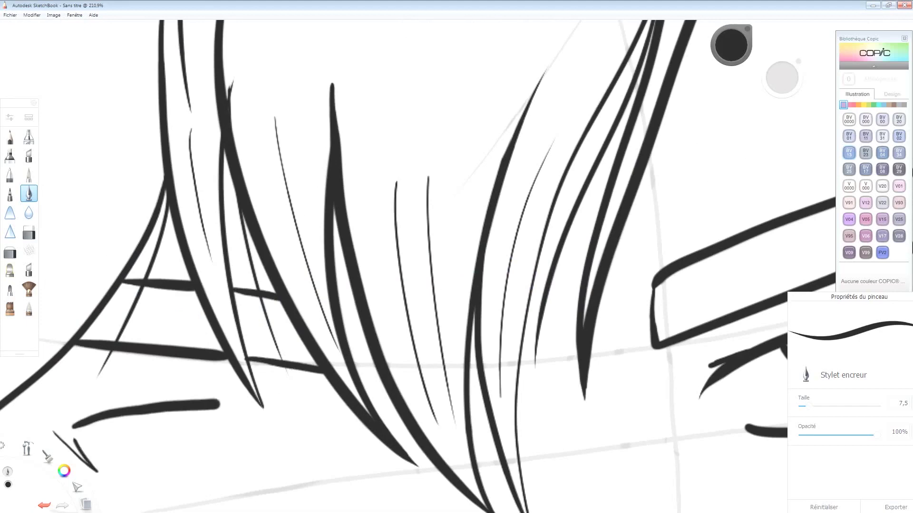
drag(212, 445, 385, 399)
scroll(417, 379, down, 3)
drag(223, 392, 377, 380)
drag(274, 347, 223, 380)
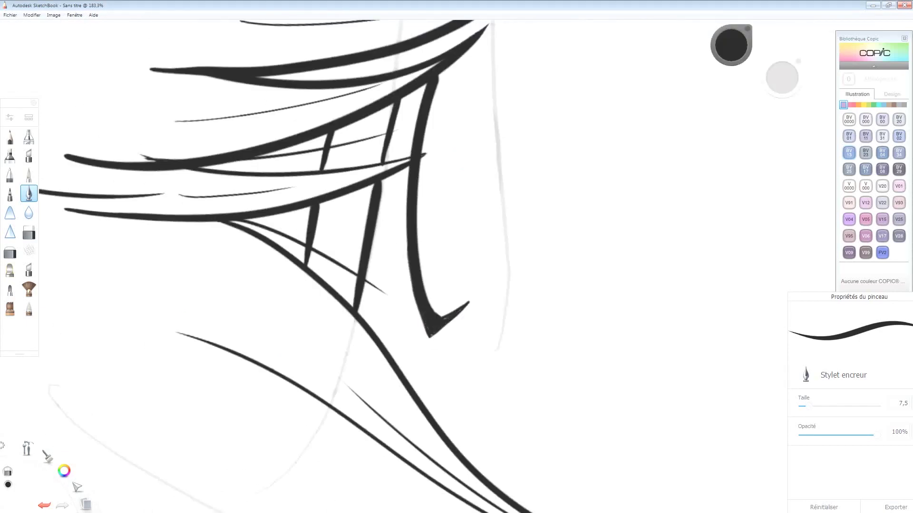
drag(494, 98, 489, 264)
Ink the creases under both eyes and the long nose line along the face's centre guideline
drag(605, 408, 606, 407)
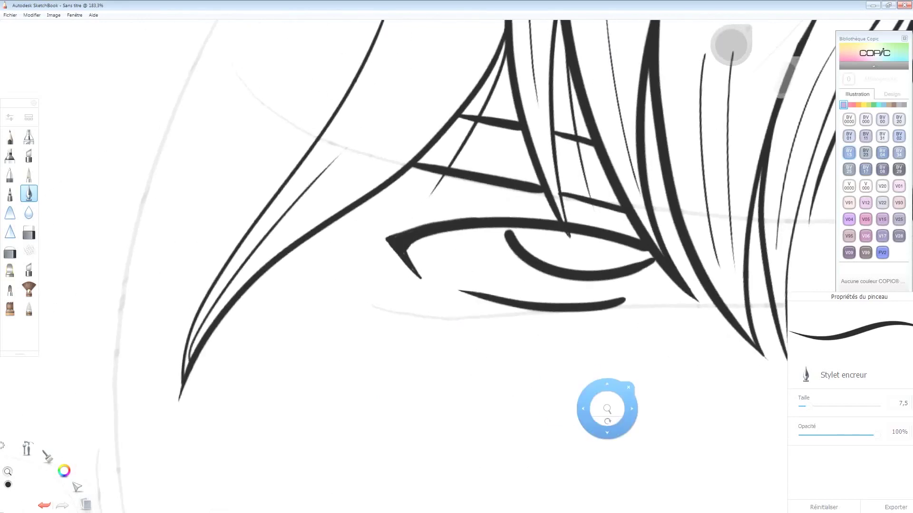
key(ctrl+alt+0)
mouse_move(666, 285)
mouse_down()
mouse_move(404, 266)
mouse_move(542, 296)
mouse_up()
drag(476, 333, 479, 254)
drag(398, 114, 372, 382)
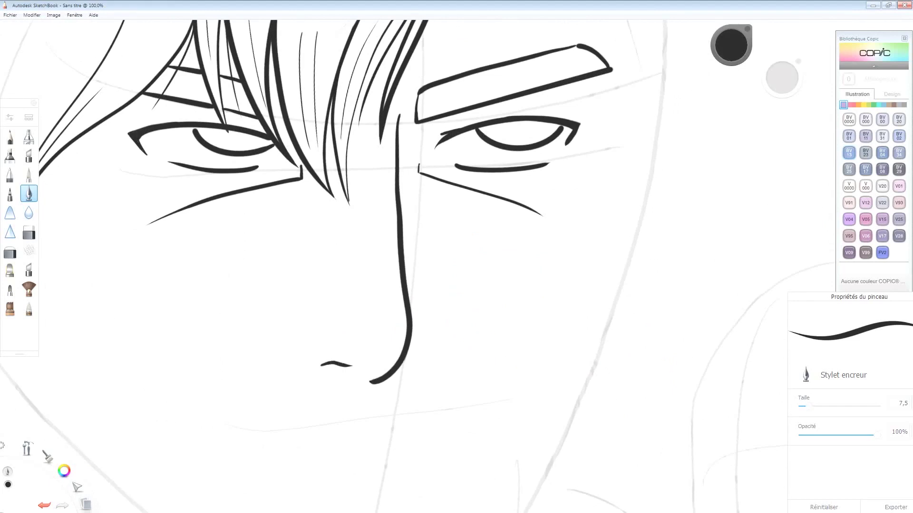
Ink the mouth line and the short shading strokes below the lower lip
drag(255, 440, 456, 413)
drag(324, 473, 415, 461)
drag(380, 356, 440, 225)
mouse_move(404, 347)
mouse_down()
mouse_move(451, 346)
mouse_move(494, 271)
mouse_up()
Ink the jawline from the near cheek around the chin and up the far side of the face
mouse_move(131, 108)
mouse_down()
mouse_move(127, 164)
mouse_move(568, 405)
mouse_move(155, 205)
mouse_move(492, 434)
mouse_up()
key(ctrl+z)
key(ctrl+z)
mouse_move(568, 409)
mouse_down()
mouse_move(492, 433)
mouse_move(468, 345)
mouse_move(426, 286)
mouse_up()
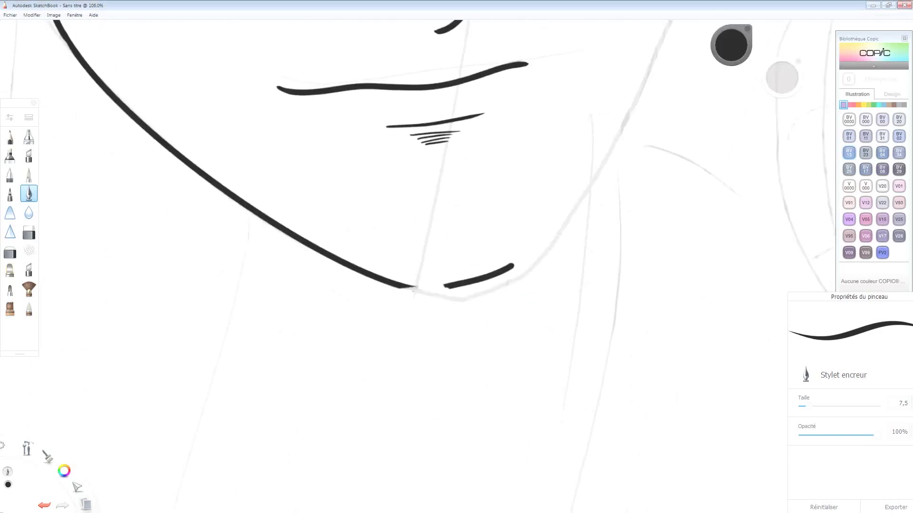
scroll(428, 266, down, 5)
drag(488, 359, 579, 157)
Ink the far cheek and temple contour up to the hatched hairline above the eyebrow
scroll(428, 266, up, 3)
drag(544, 280, 564, 135)
drag(622, 164, 601, 261)
key(ctrl+z)
mouse_move(543, 240)
mouse_down()
mouse_move(504, 105)
mouse_move(513, 143)
mouse_up()
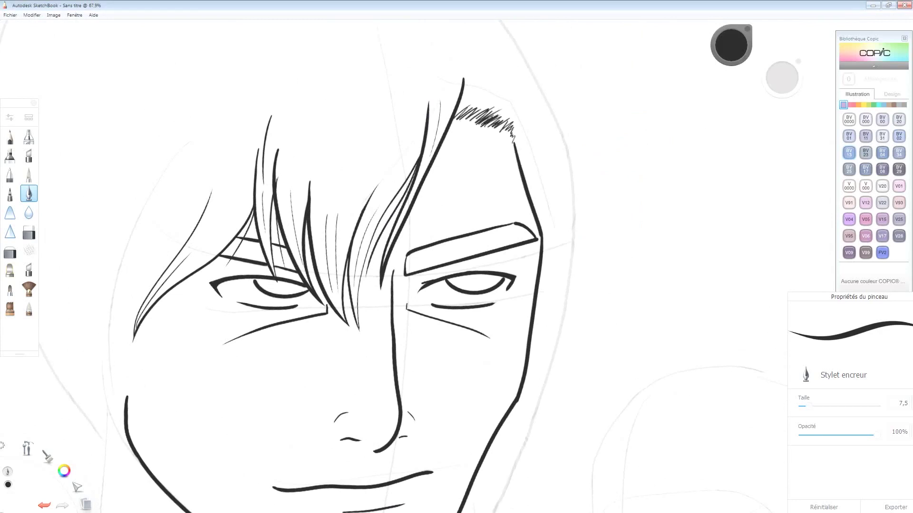
Ink the larger figure's ear with its inner fold lines
drag(333, 285, 589, 252)
drag(339, 309, 347, 343)
drag(351, 308, 379, 324)
Ink pointed hair locks that sweep from the temple across the top of the ear and beyond it
mouse_move(406, 240)
mouse_down()
mouse_move(330, 309)
mouse_move(349, 293)
mouse_up()
key(ctrl+z)
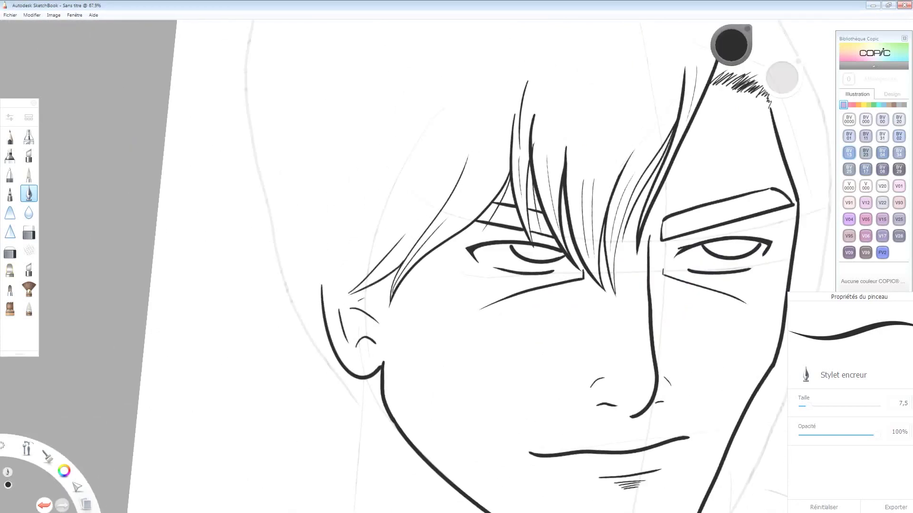
drag(383, 233, 281, 309)
key(ctrl+z)
drag(301, 265, 364, 257)
drag(284, 248, 302, 281)
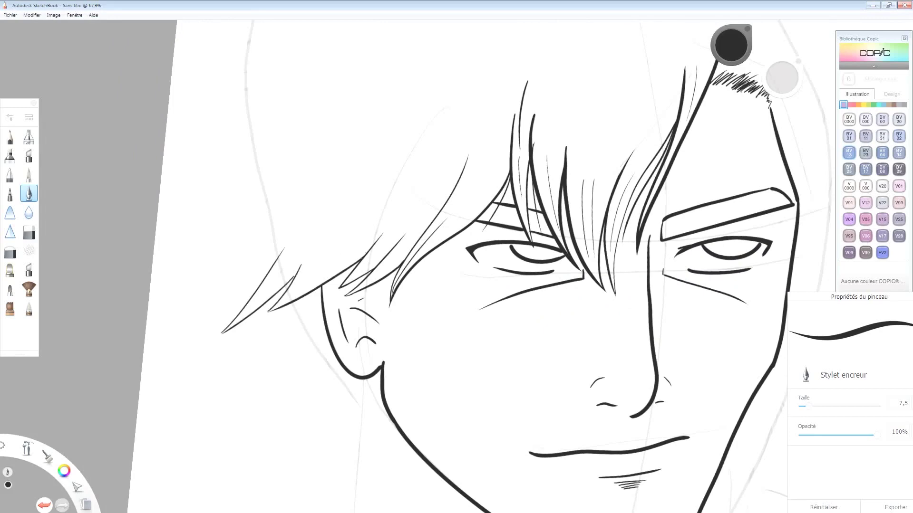
scroll(428, 266, up, 3)
key(ctrl+z)
drag(147, 304, 139, 309)
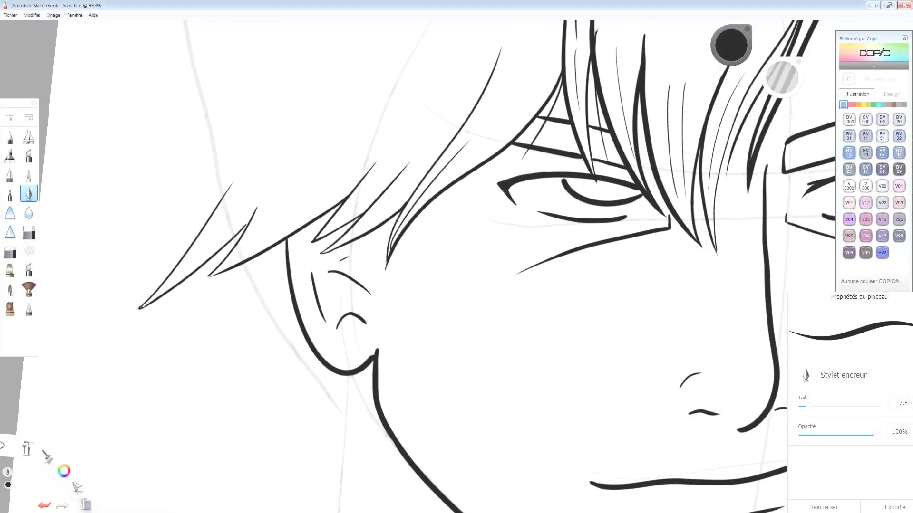
Ink the large swept-back lock on the upper side of the head with thin strand lines inside it
scroll(457, 267, down, 3)
scroll(611, 305, up, 4)
mouse_move(557, 91)
mouse_down()
mouse_move(457, 244)
mouse_move(624, 289)
mouse_up()
drag(634, 105, 196, 262)
drag(499, 204, 197, 262)
drag(581, 128, 380, 194)
drag(452, 209, 273, 271)
Ink the outer side edge of the hair and the pointed locks behind the ear
drag(260, 284, 244, 435)
drag(427, 266, 374, 68)
drag(218, 225, 310, 496)
drag(456, 285, 408, 81)
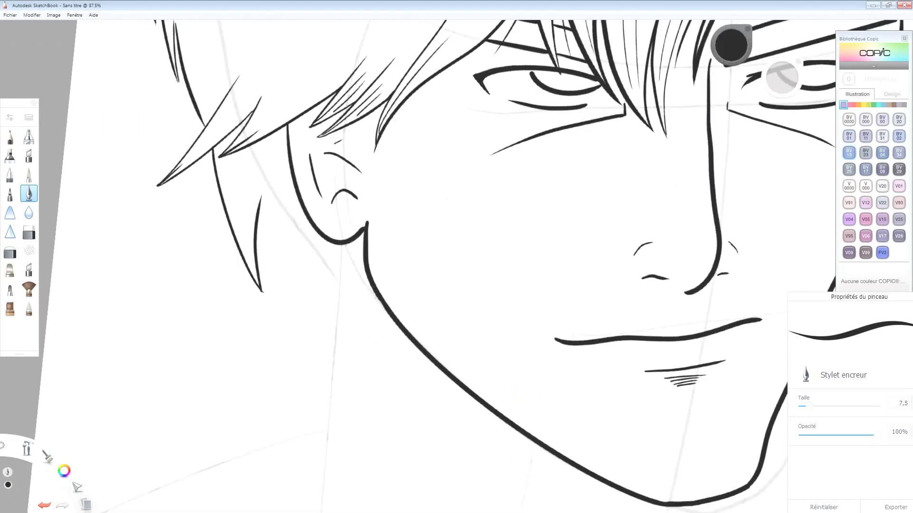
drag(261, 208, 333, 343)
drag(342, 317, 313, 382)
drag(285, 209, 321, 314)
Ink the pointed crown lock and the back outline of the hair above the large swept lock
drag(236, 101, 191, 158)
drag(611, 254, 570, 228)
drag(378, 144, 291, 195)
drag(399, 163, 269, 306)
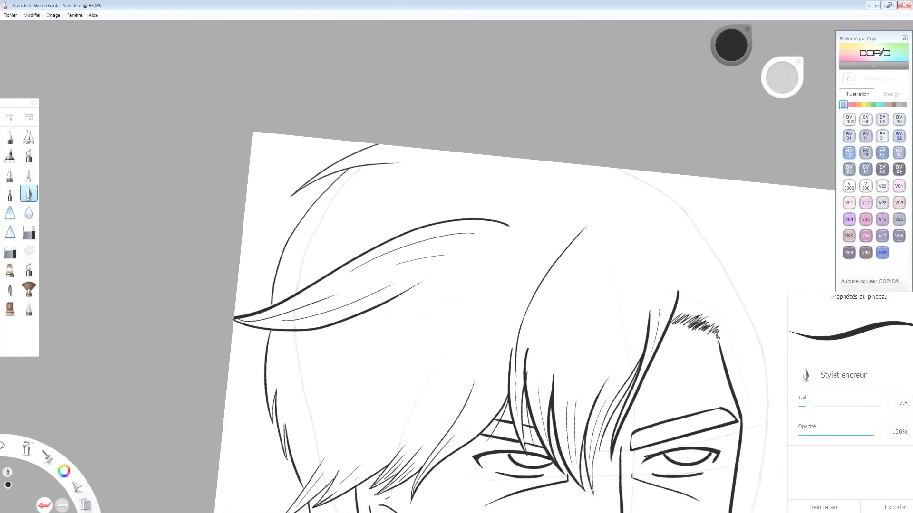
Ink the hair outline along the far side of the face, ending in pointed tips near the jaw
scroll(628, 255, up, 4)
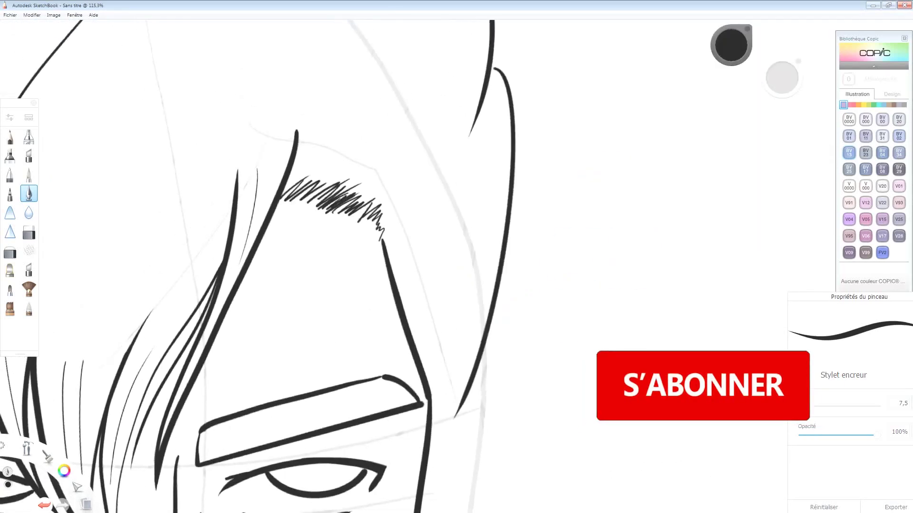
drag(333, 380, 375, 67)
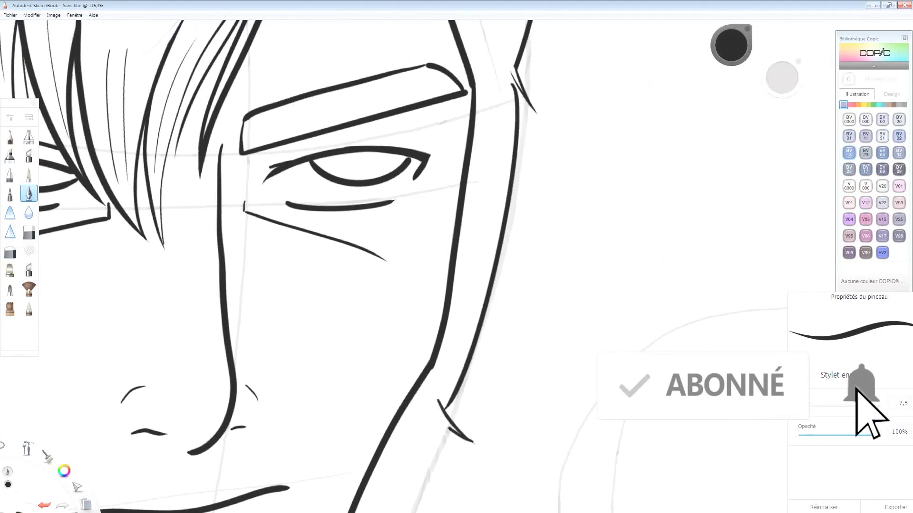
drag(333, 380, 399, 228)
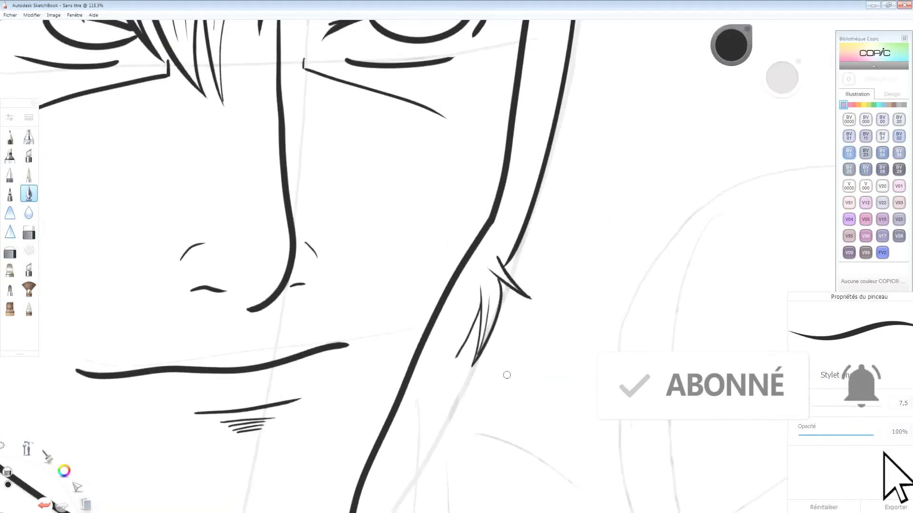
scroll(506, 219, down, 3)
drag(505, 190, 499, 416)
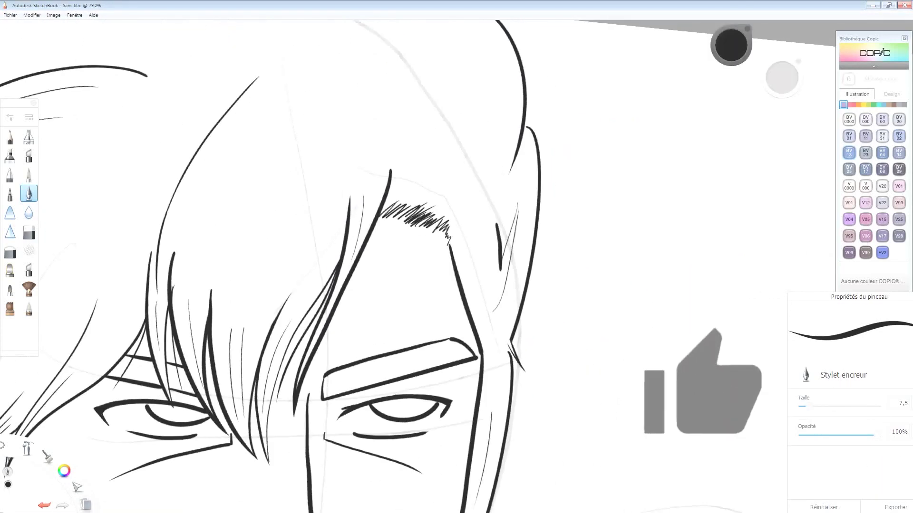
Add thin strands to the far-side hair and fine hatching across the fringe near the parting
drag(499, 222, 489, 265)
drag(456, 59, 434, 140)
drag(498, 74, 447, 190)
drag(256, 124, 181, 247)
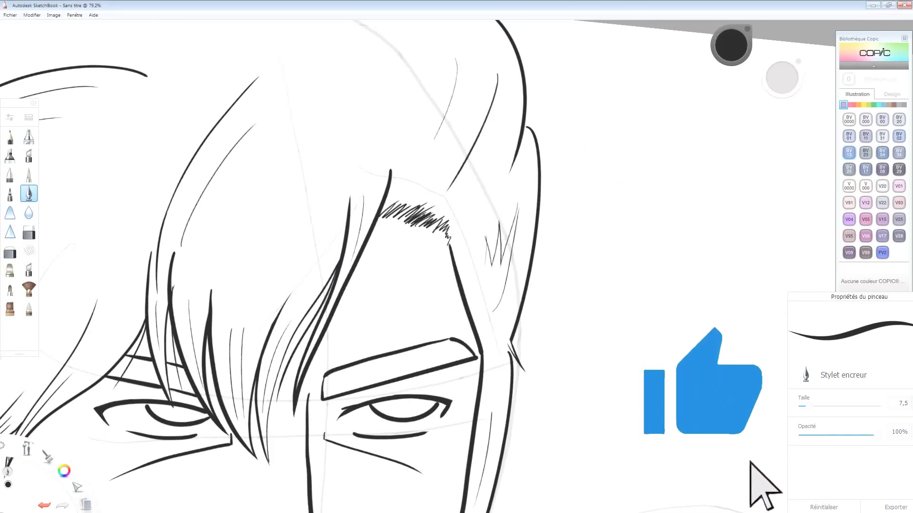
drag(333, 238, 402, 280)
drag(371, 233, 284, 359)
drag(382, 122, 308, 222)
drag(419, 159, 346, 240)
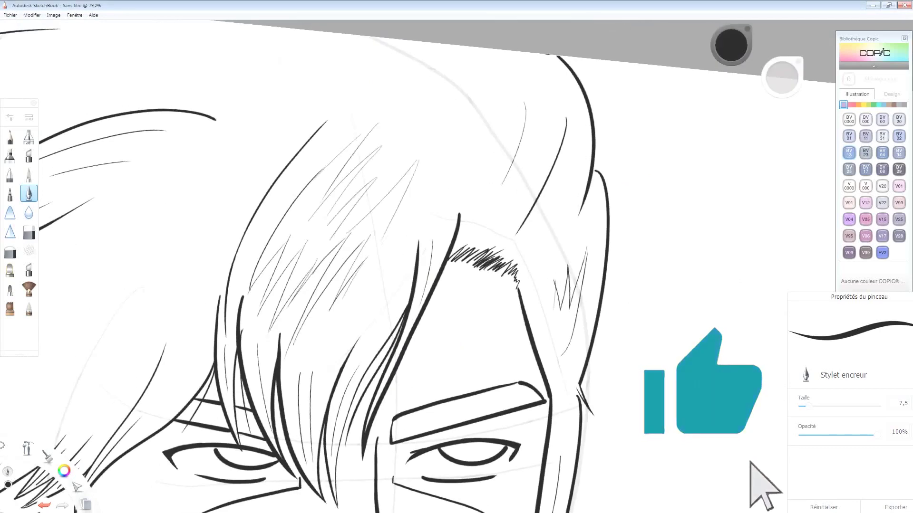
Add fine strands and hatching to the near-side hair below the large swept lock
drag(279, 119, 133, 279)
drag(231, 211, 172, 390)
mouse_move(333, 237)
mouse_down()
mouse_move(623, 233)
mouse_move(268, 384)
mouse_up()
drag(357, 259, 268, 384)
drag(394, 247, 338, 311)
drag(453, 192, 415, 247)
drag(398, 201, 341, 255)
drag(408, 212, 359, 257)
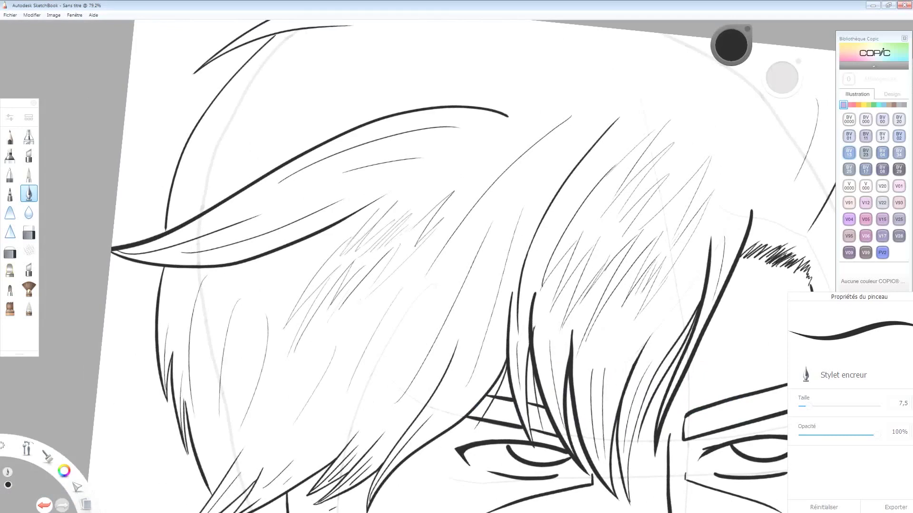
Ink the sides and tendon lines of the larger figure's neck below the jaw
scroll(456, 266, down, 5)
drag(333, 238, 572, 318)
drag(570, 476, 369, 95)
scroll(456, 257, up, 5)
mouse_move(415, 458)
mouse_down()
mouse_move(577, 373)
mouse_move(590, 333)
mouse_move(666, 238)
mouse_up()
drag(108, 232, 259, 296)
mouse_move(259, 296)
mouse_down()
mouse_move(339, 337)
mouse_move(553, 338)
mouse_up()
key(ctrl+z)
key(ctrl+z)
key(ctrl+z)
Ink the shirt's neckline across the chest and the long front edge of the open coat
drag(111, 232, 368, 316)
drag(368, 316, 575, 322)
scroll(456, 257, down, 5)
drag(419, 64, 254, 402)
mouse_move(428, 285)
mouse_down()
mouse_move(299, 294)
mouse_move(542, 185)
mouse_up()
drag(428, 237, 271, 342)
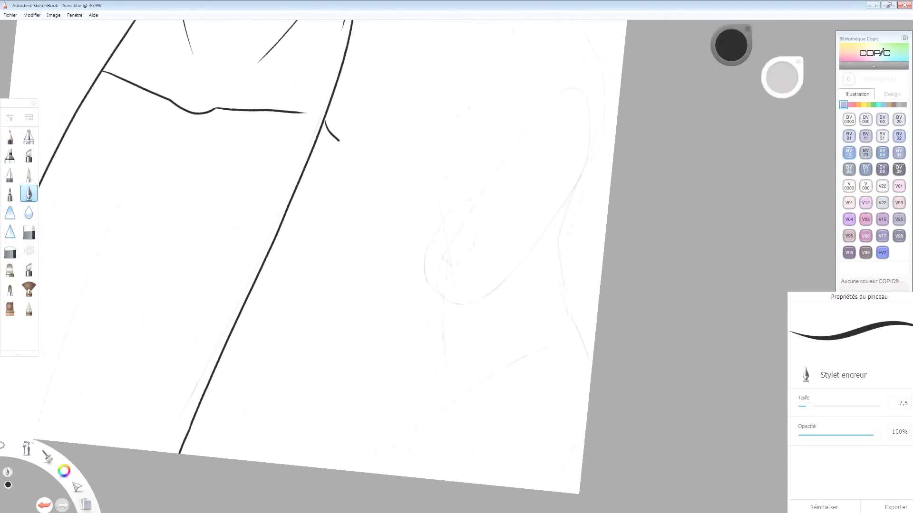
Ink the coat's pointed lapel edge and the shoulder line beside the neck
drag(410, 193, 340, 330)
drag(338, 176, 442, 359)
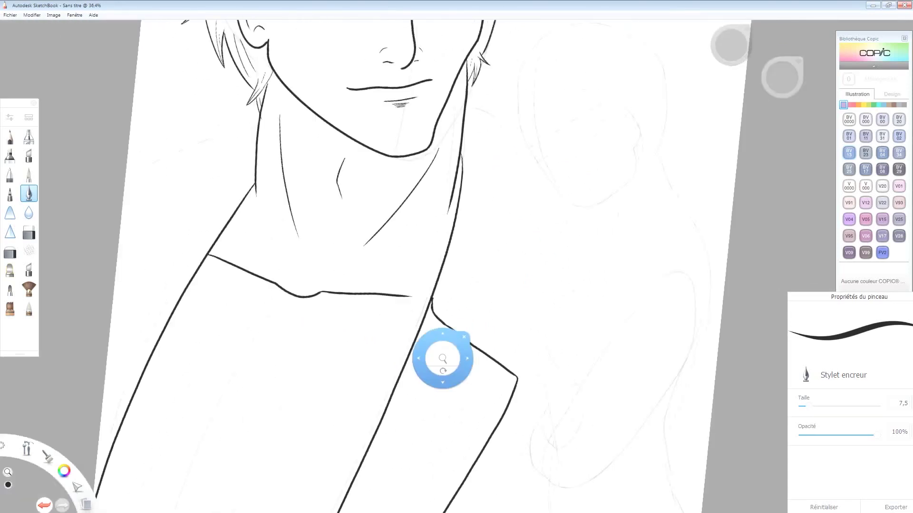
drag(467, 104, 494, 114)
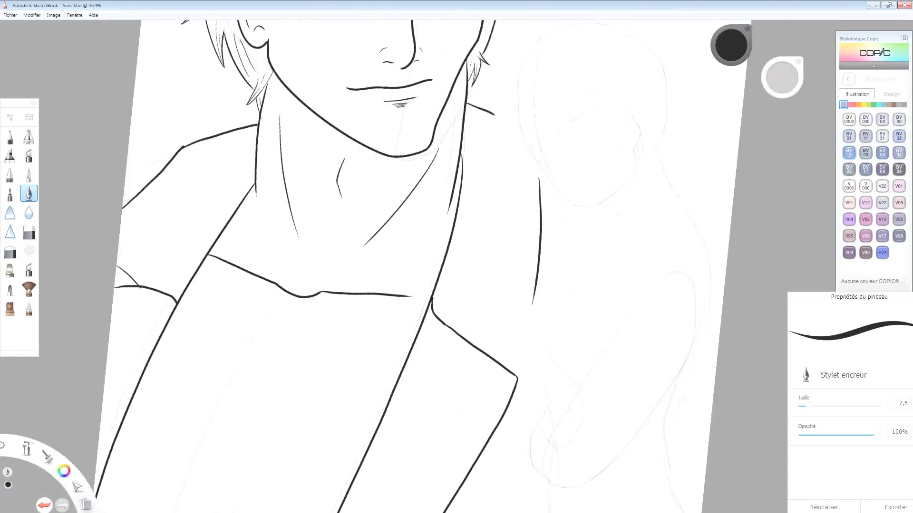
drag(423, 291, 457, 266)
Ink two parallel curved band lines across the shirt below the neckline
drag(295, 352, 395, 365)
scroll(353, 376, up, 5)
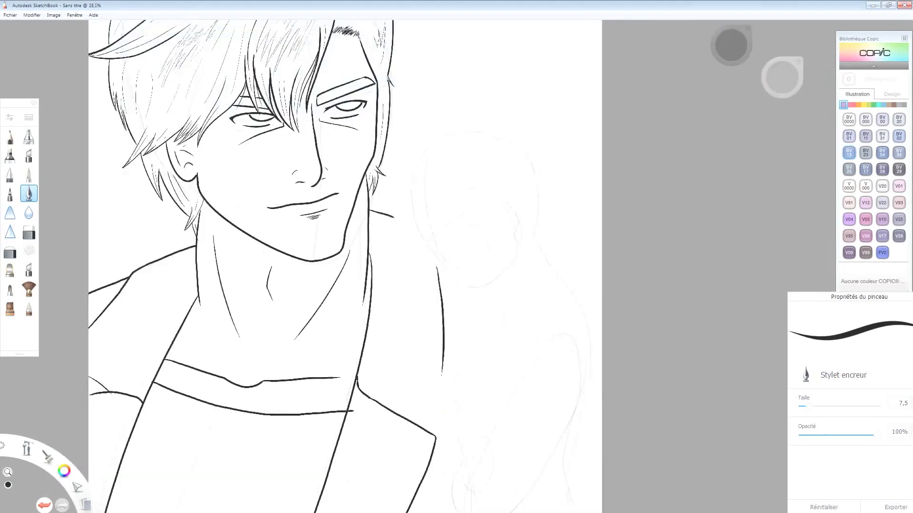
key(ctrl+z)
drag(440, 335, 223, 375)
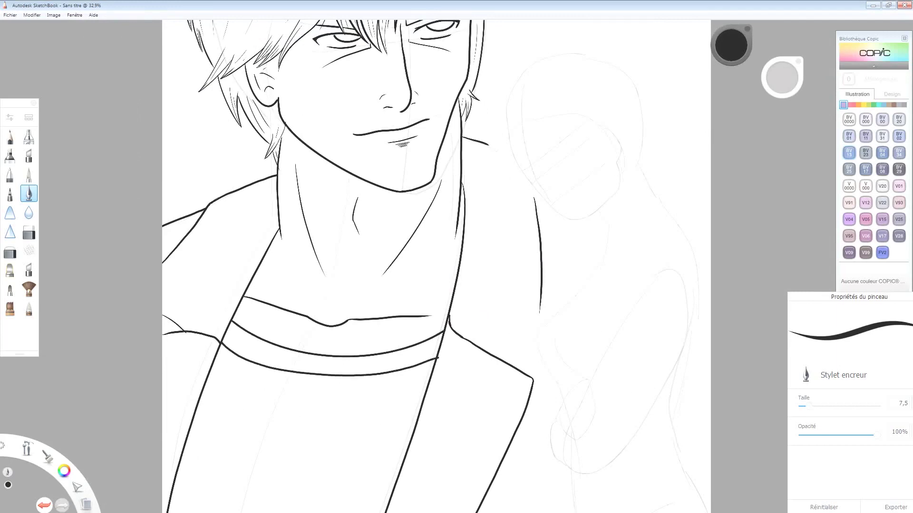
scroll(428, 370, down, 5)
scroll(532, 265, up, 5)
Ink the smaller figure's eye with a thick upper lid and a short lower lid line
scroll(385, 296, up, 10)
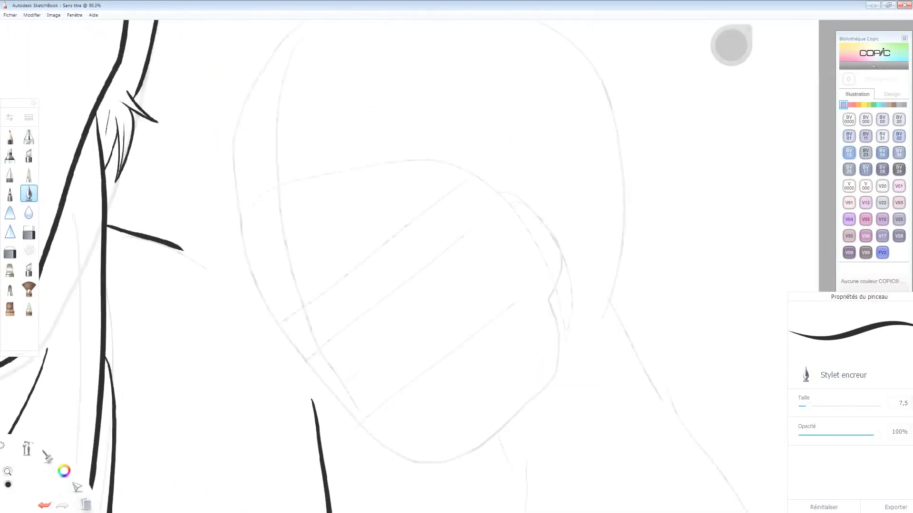
drag(361, 304, 443, 247)
scroll(446, 270, up, 4)
key(ctrl+z)
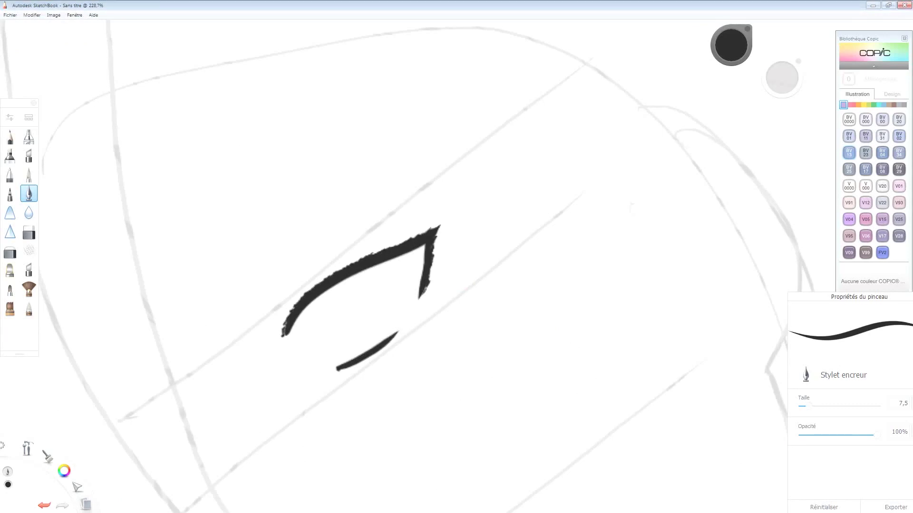
Set the ink pen size to 3.5 and ink the smaller figure's curved fringe locks above the eye
scroll(497, 348, down, 2)
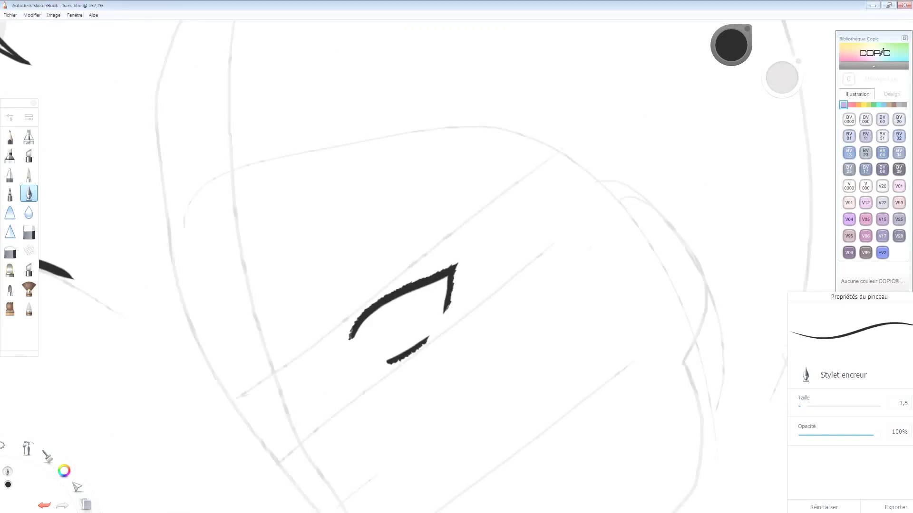
mouse_move(350, 320)
mouse_down()
mouse_move(177, 188)
mouse_move(197, 132)
mouse_up()
drag(447, 269, 230, 212)
drag(446, 266, 310, 153)
mouse_move(360, 247)
mouse_down()
mouse_move(261, 176)
mouse_move(294, 184)
mouse_up()
Ink pointed locks beside the smaller figure's eye and the long curved lock sweeping across the forehead
drag(230, 253, 277, 339)
drag(173, 193, 275, 338)
drag(156, 267, 261, 393)
drag(240, 317, 261, 392)
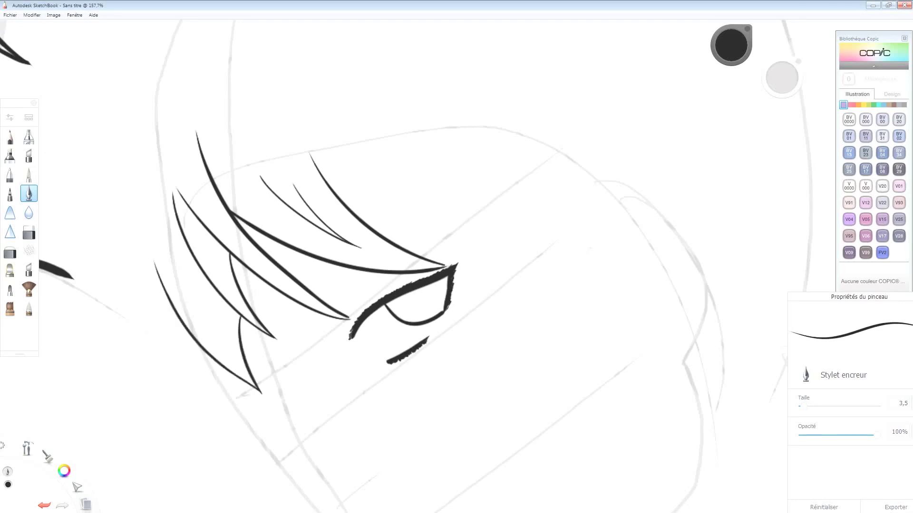
drag(350, 209, 612, 427)
drag(577, 134, 613, 428)
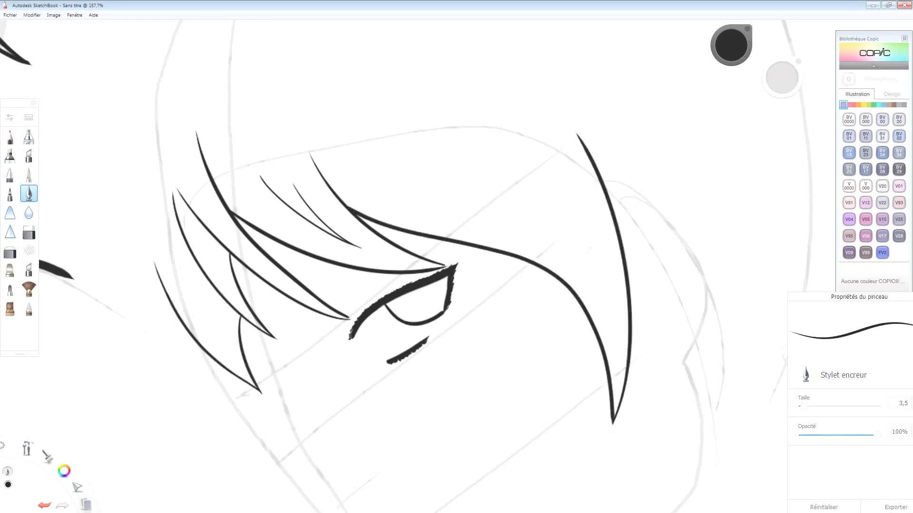
Ink the smaller figure's cheek contour and the pointed side locks hanging beside it
mouse_move(404, 257)
mouse_down()
mouse_move(435, 216)
mouse_move(526, 140)
mouse_up()
drag(345, 256, 441, 384)
drag(388, 312, 398, 373)
drag(319, 250, 397, 372)
drag(320, 250, 352, 346)
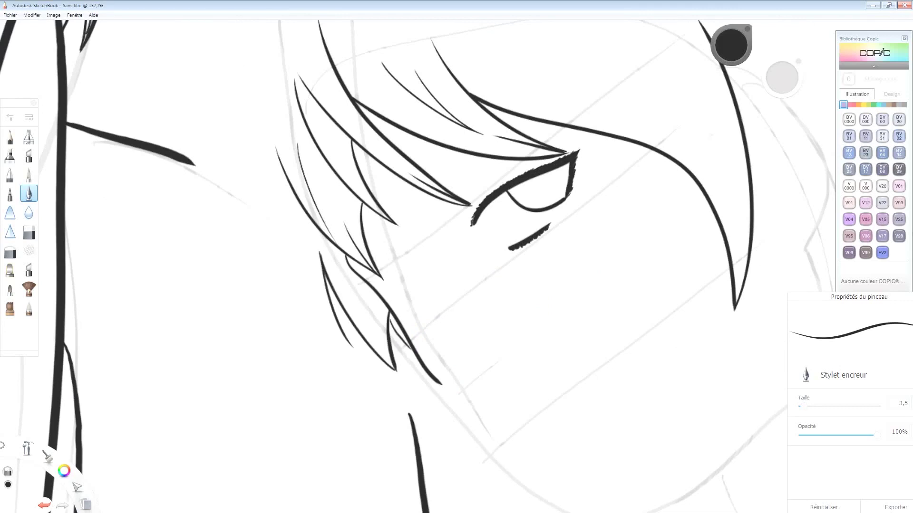
Ink the smaller figure's remaining pointed side locks and the long curve of the hair's outer edge beside the face
drag(272, 186, 282, 309)
drag(274, 220, 282, 309)
drag(230, 226, 281, 308)
drag(428, 261, 578, 306)
drag(392, 200, 379, 327)
mouse_move(410, 65)
mouse_down()
mouse_move(339, 204)
mouse_move(379, 327)
mouse_up()
key(ctrl+z)
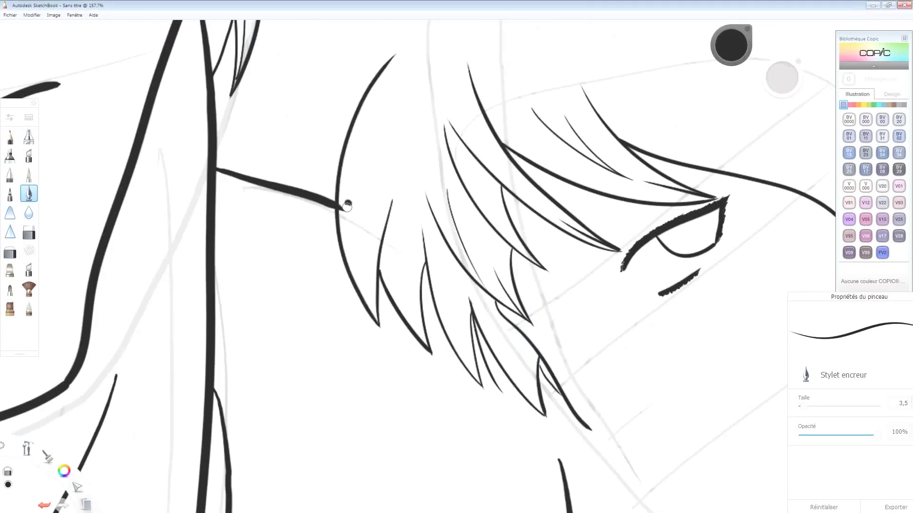
Ink the small tuft on the hair's outer edge and extend the outline up into a pointed spike with inner strands
scroll(344, 205, up, 3)
scroll(343, 205, up, 3)
drag(362, 227, 324, 168)
drag(340, 291, 300, 302)
scroll(457, 267, down, 2)
scroll(457, 266, down, 1)
drag(437, 98, 352, 291)
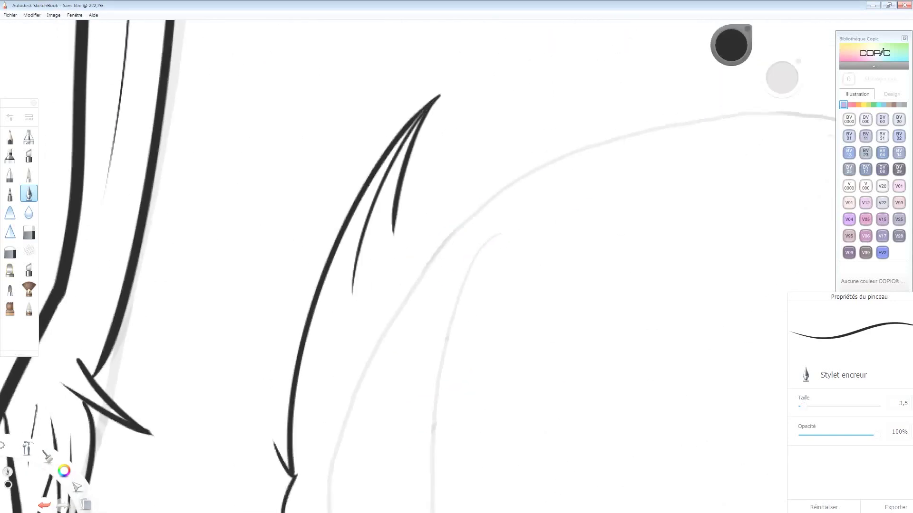
Ink a second, longer hair spike sweeping up from the front of the smaller figure's crown
drag(632, 61, 326, 402)
drag(630, 61, 504, 178)
mouse_move(504, 181)
mouse_down()
mouse_move(380, 258)
mouse_move(243, 318)
mouse_up()
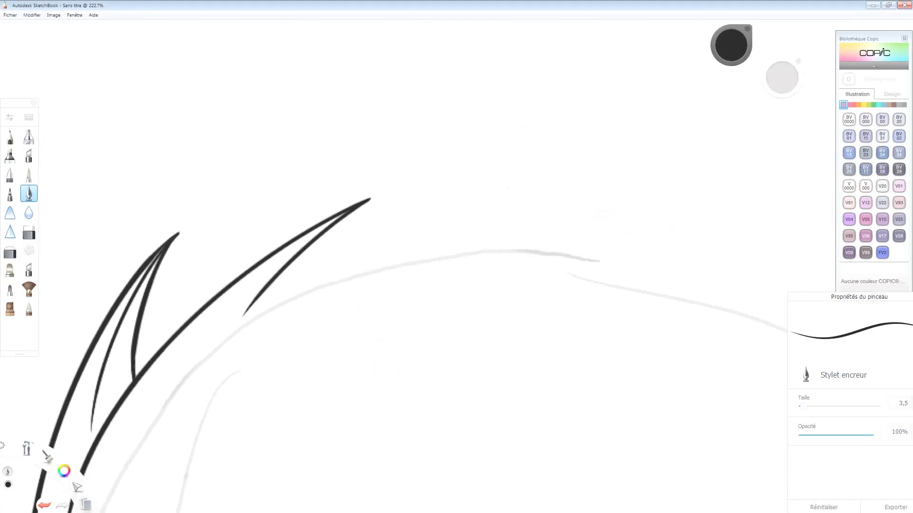
drag(362, 250, 267, 284)
drag(593, 266, 650, 301)
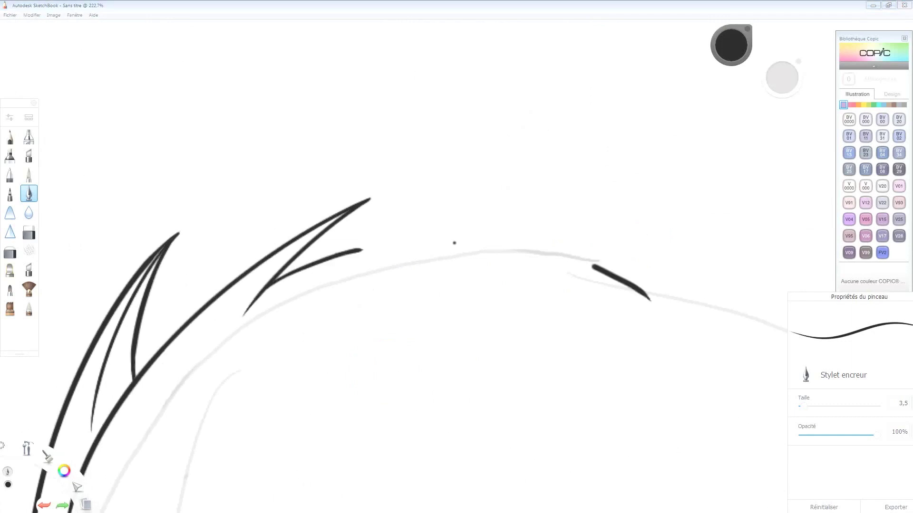
key(ctrl+z)
key(ctrl+z)
key(ctrl+z)
Ink the arched top of the smaller figure's hair and continue the rounded outline down the back of the head
drag(269, 281, 649, 286)
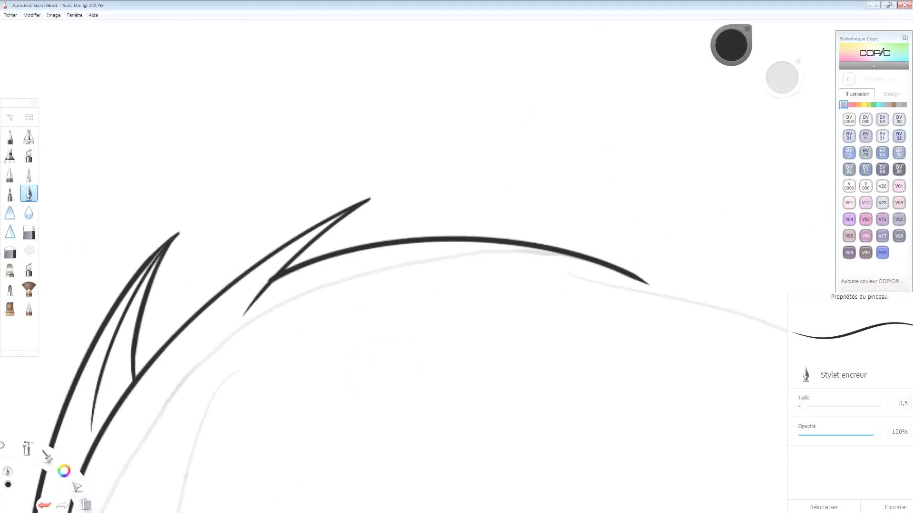
drag(523, 332, 114, 206)
drag(214, 152, 550, 451)
drag(523, 333, 104, 323)
Ink the pointed locks at the back of the smaller figure's head and the flicked tufts at the nape
drag(357, 100, 551, 416)
drag(497, 299, 552, 413)
drag(485, 310, 520, 328)
mouse_move(490, 428)
mouse_down()
mouse_move(551, 316)
mouse_move(658, 310)
mouse_move(502, 409)
mouse_up()
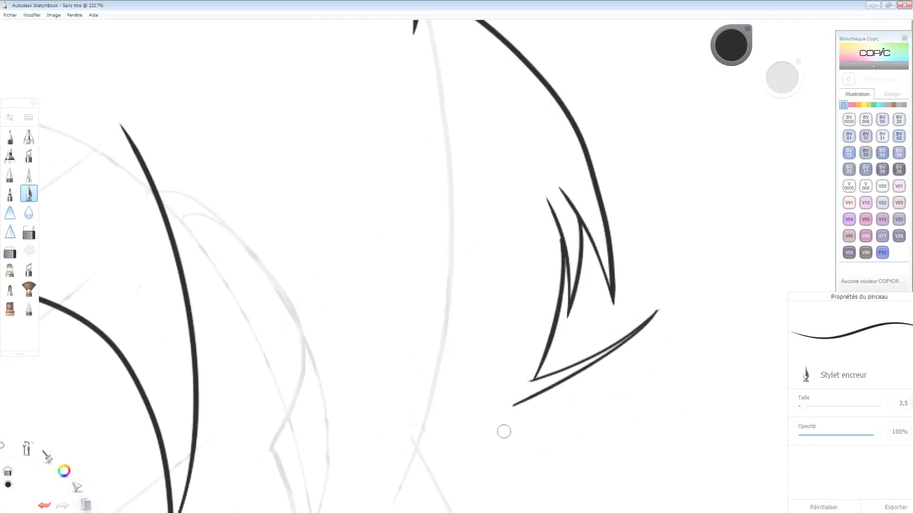
drag(667, 437, 479, 202)
drag(364, 152, 469, 287)
drag(380, 223, 468, 288)
drag(413, 237, 471, 321)
drag(378, 249, 475, 349)
drag(411, 270, 447, 340)
Ink the pointed locks sweeping backward above and behind the smaller figure's ear
drag(297, 285, 545, 407)
drag(239, 134, 460, 204)
mouse_move(460, 205)
mouse_down()
mouse_move(409, 266)
mouse_move(404, 307)
mouse_up()
drag(283, 231, 404, 306)
drag(292, 180, 418, 222)
drag(268, 173, 442, 130)
drag(254, 76, 443, 130)
Ink the smaller figure's ear outline and its inner folds
drag(285, 381, 385, 273)
mouse_move(316, 326)
mouse_down()
mouse_move(394, 190)
mouse_move(304, 169)
mouse_up()
drag(361, 186, 353, 291)
drag(321, 236, 366, 238)
Ink the smaller figure's far eye and the face profile down to the nose with small nostril marks
mouse_move(594, 286)
mouse_down()
mouse_move(628, 230)
mouse_move(570, 200)
mouse_up()
drag(208, 169, 306, 428)
drag(351, 379, 373, 374)
drag(355, 397, 371, 387)
drag(475, 286, 561, 338)
mouse_move(330, 260)
mouse_down()
mouse_move(302, 325)
mouse_move(359, 304)
mouse_up()
drag(331, 260, 288, 318)
scroll(361, 301, up, 5)
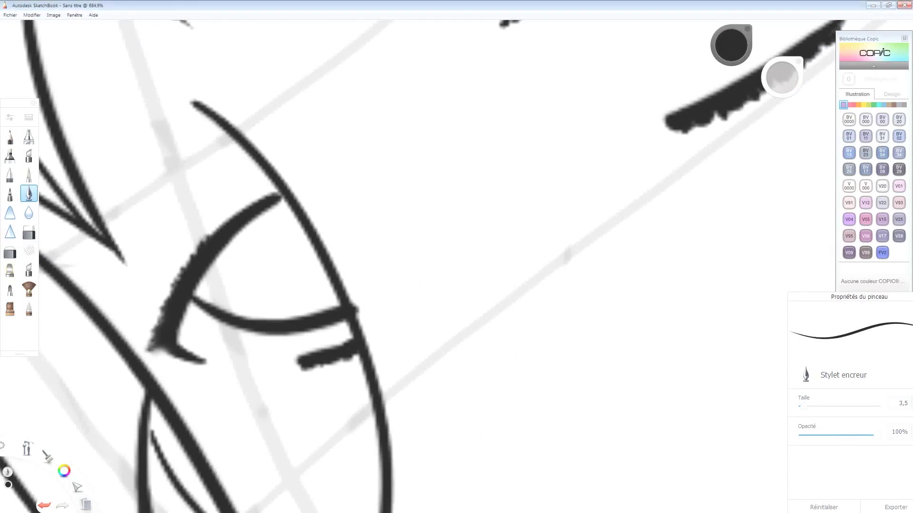
Ink the smaller figure's lip profile, mouth line and small lip marks
key(space)
drag(544, 320, 544, 119)
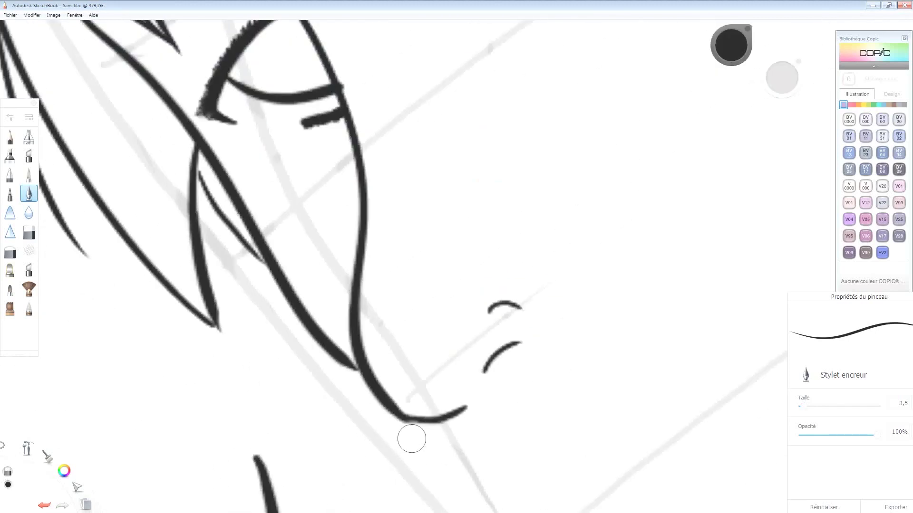
mouse_move(469, 440)
mouse_down()
mouse_move(257, 244)
mouse_move(346, 306)
mouse_move(214, 133)
mouse_move(618, 411)
mouse_up()
drag(254, 188, 311, 153)
drag(329, 169, 302, 191)
Ink the smaller figure's jawline rising from the chin toward the ear
key(space)
mouse_move(526, 148)
mouse_down()
mouse_move(526, 297)
mouse_move(452, 214)
mouse_up()
key(space)
drag(514, 287, 374, 430)
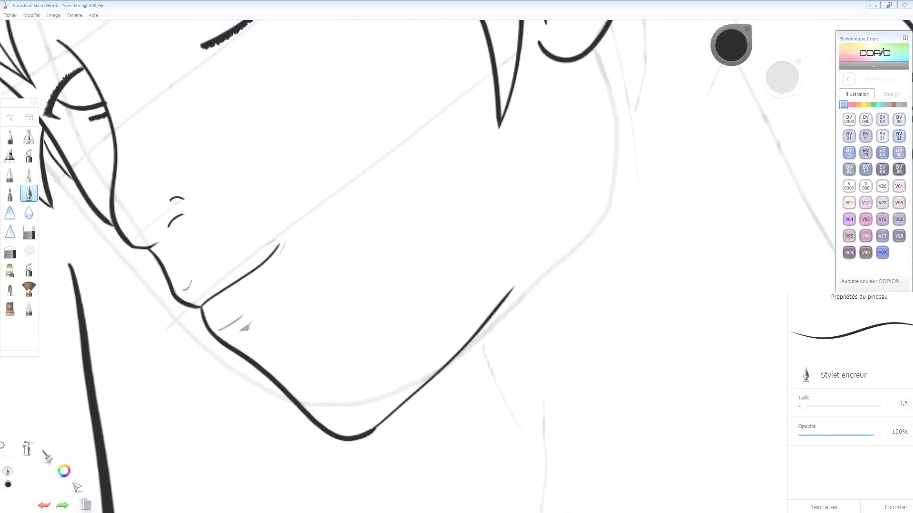
drag(538, 262, 373, 430)
Ink the front neck line under the jaw and a hatched shadow beside it
drag(465, 357, 507, 449)
mouse_move(520, 296)
mouse_down()
mouse_move(487, 379)
mouse_move(480, 370)
mouse_up()
drag(506, 313, 478, 362)
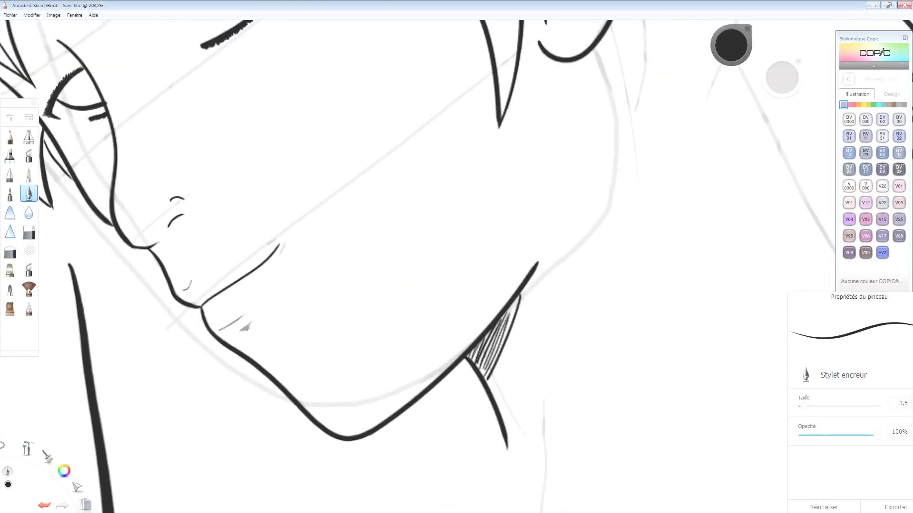
Ink a short jaw mark below the ear and the long curve along the base of the hair behind it
drag(598, 144, 596, 167)
key(space)
drag(595, 167, 274, 355)
mouse_move(274, 237)
mouse_down()
mouse_move(508, 281)
mouse_move(538, 272)
mouse_up()
key(ctrl+z)
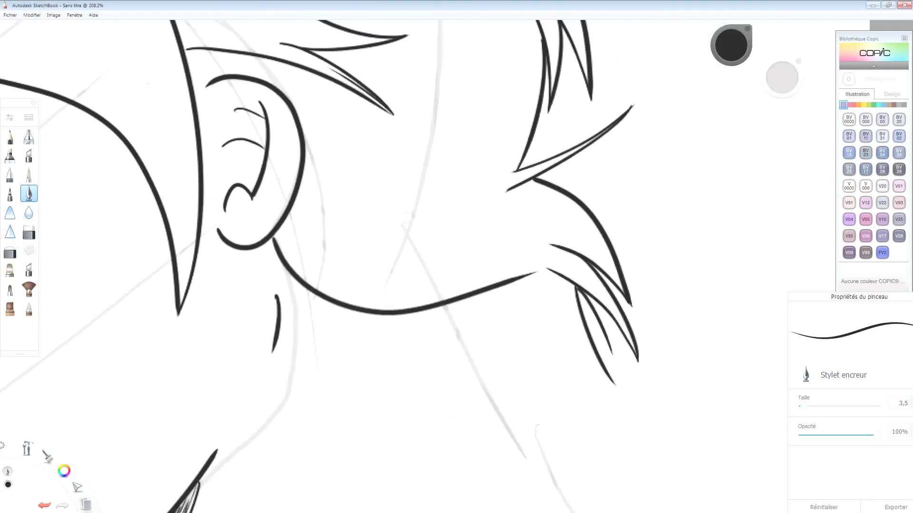
Ink the nape line of the smaller figure's neck and the back part of the shirt collar
key(space)
drag(428, 333, 432, 205)
mouse_move(400, 187)
mouse_down()
mouse_move(542, 237)
mouse_move(554, 451)
mouse_up()
key(ctrl+z)
mouse_move(542, 278)
mouse_down()
mouse_move(594, 293)
mouse_move(713, 469)
mouse_up()
drag(543, 289, 557, 283)
drag(474, 252, 503, 312)
Ink the upper and lower edges of the smaller figure's collar and close its front with the collar point
key(space)
drag(551, 440, 685, 291)
drag(642, 149, 214, 428)
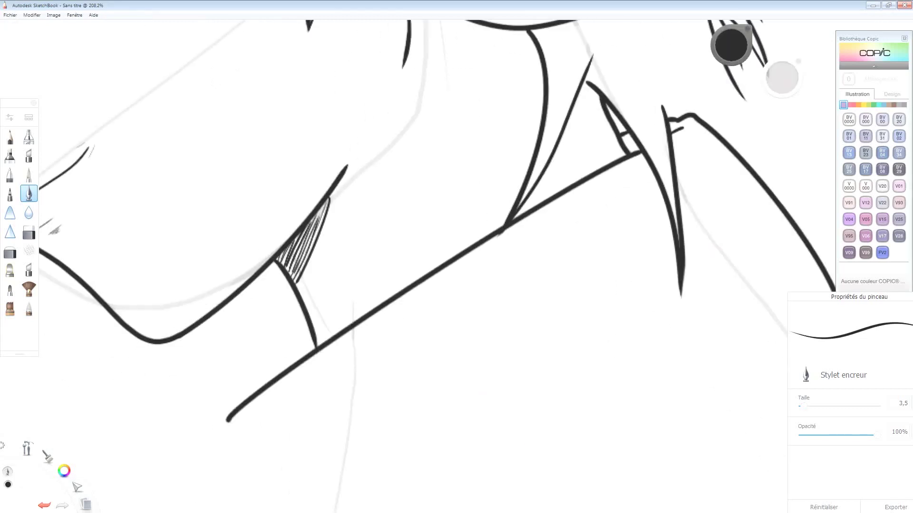
key(space)
drag(380, 285, 260, 154)
drag(242, 451, 723, 180)
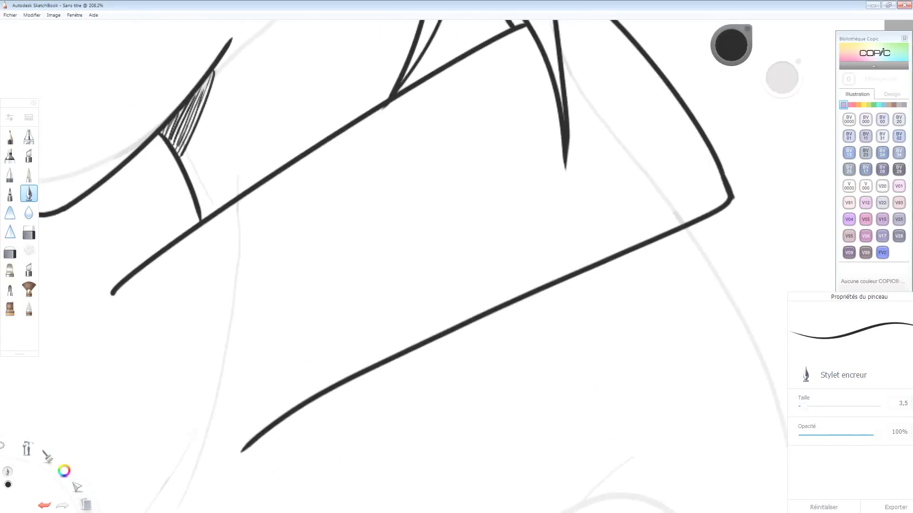
key(space)
drag(381, 285, 512, 164)
drag(260, 245, 371, 333)
mouse_move(240, 194)
mouse_down()
mouse_move(222, 307)
mouse_move(142, 432)
mouse_up()
Ink a long wavy lock across the smaller figure's crown and fine tapered strands in the fringe beneath it
key(space)
drag(381, 285, 465, 352)
drag(136, 272, 408, 278)
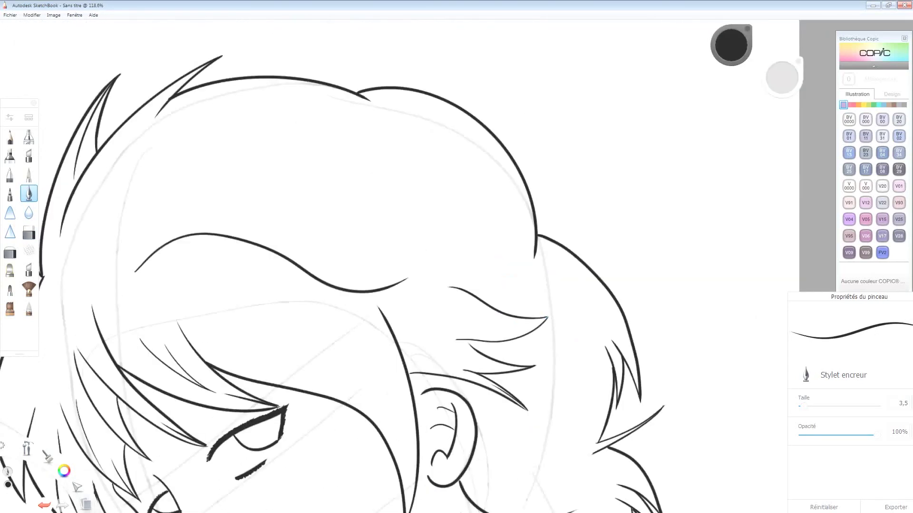
drag(194, 247, 233, 253)
drag(178, 256, 229, 270)
drag(263, 275, 329, 307)
drag(248, 290, 302, 324)
drag(238, 305, 301, 341)
drag(212, 333, 260, 360)
drag(322, 359, 374, 403)
drag(392, 406, 408, 485)
Ink groups of fine tapered strands across the smaller figure's crown above the wavy lock
drag(274, 214, 425, 268)
mouse_move(345, 245)
mouse_down()
mouse_move(426, 268)
mouse_move(440, 251)
mouse_up()
drag(405, 239, 488, 245)
drag(423, 236, 531, 263)
drag(394, 162, 444, 192)
drag(391, 115, 457, 144)
drag(395, 137, 429, 157)
mouse_move(313, 197)
mouse_down()
mouse_move(358, 219)
mouse_move(398, 218)
mouse_up()
drag(334, 183, 386, 206)
drag(284, 199, 352, 216)
Ink long fine strands on the front of the crown and short ones in the fringe and side locks
drag(217, 149, 92, 275)
drag(181, 217, 143, 232)
drag(291, 110, 207, 127)
drag(335, 336, 365, 366)
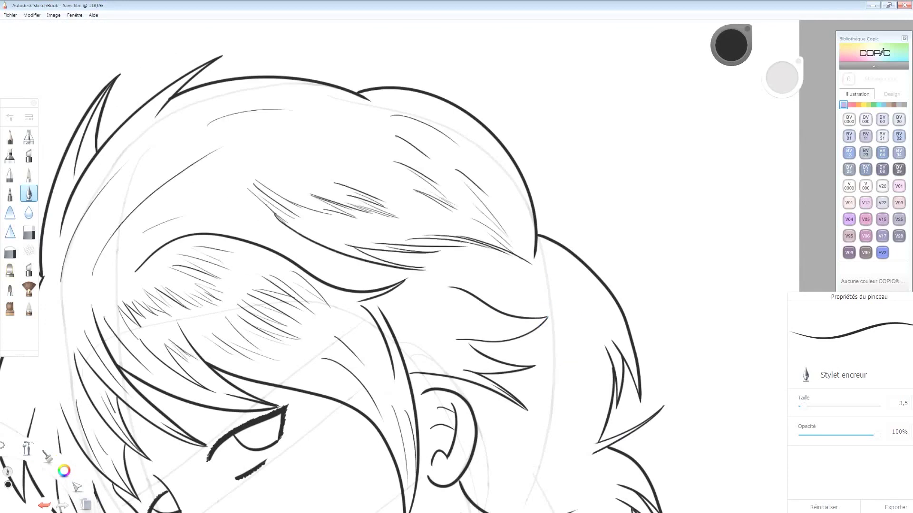
drag(221, 337, 190, 355)
drag(333, 333, 518, 221)
drag(207, 278, 197, 373)
drag(231, 315, 244, 398)
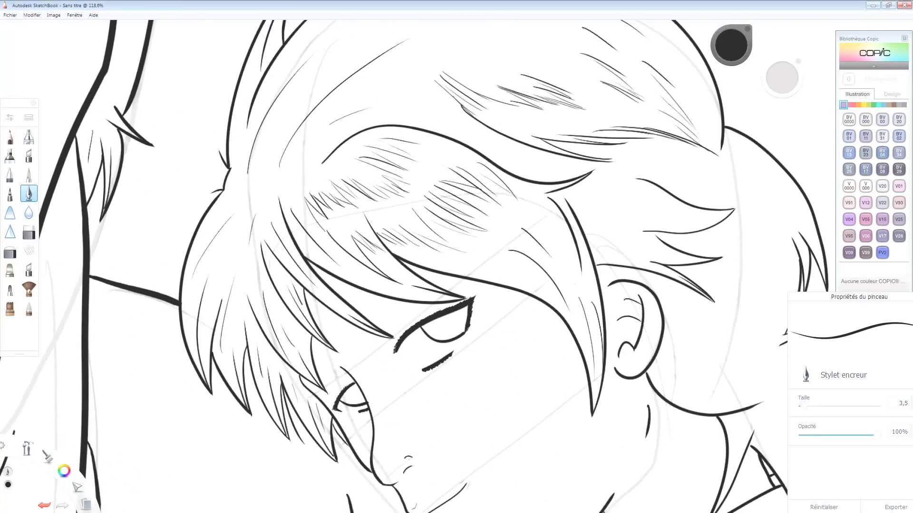
Ink fine strands in the locks around the smaller figure's ear and in the hair behind it
drag(626, 274, 715, 335)
drag(600, 273, 625, 279)
drag(664, 350, 701, 400)
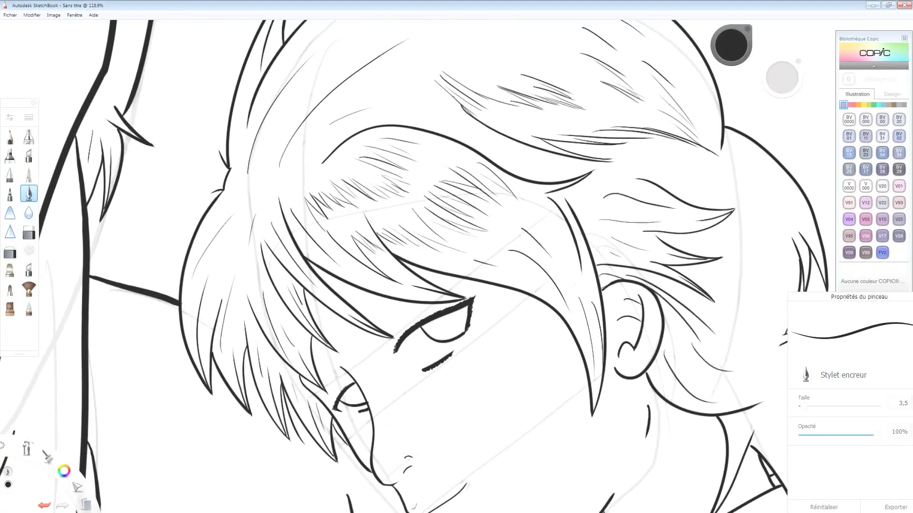
drag(742, 159, 655, 203)
Ink fine vertical strands in the smaller figure's back hair and a short stroke above the far eye
drag(665, 333, 447, 299)
drag(586, 184, 577, 243)
drag(594, 198, 606, 238)
drag(563, 165, 540, 287)
drag(540, 199, 532, 299)
drag(532, 216, 518, 290)
drag(530, 212, 518, 288)
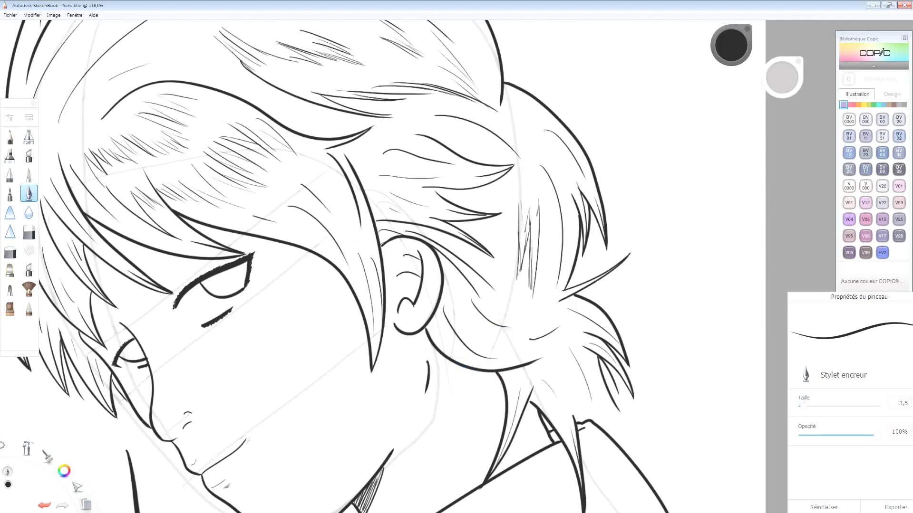
key(ctrl+z)
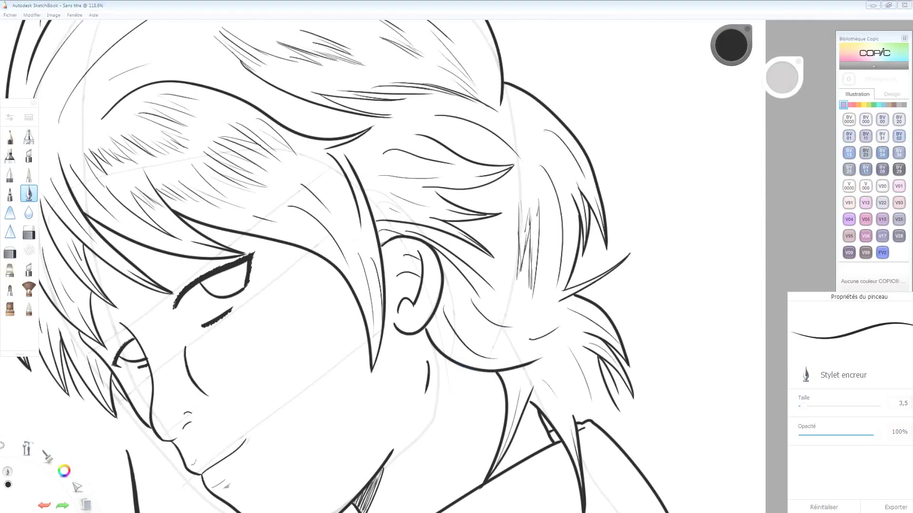
drag(145, 288, 141, 302)
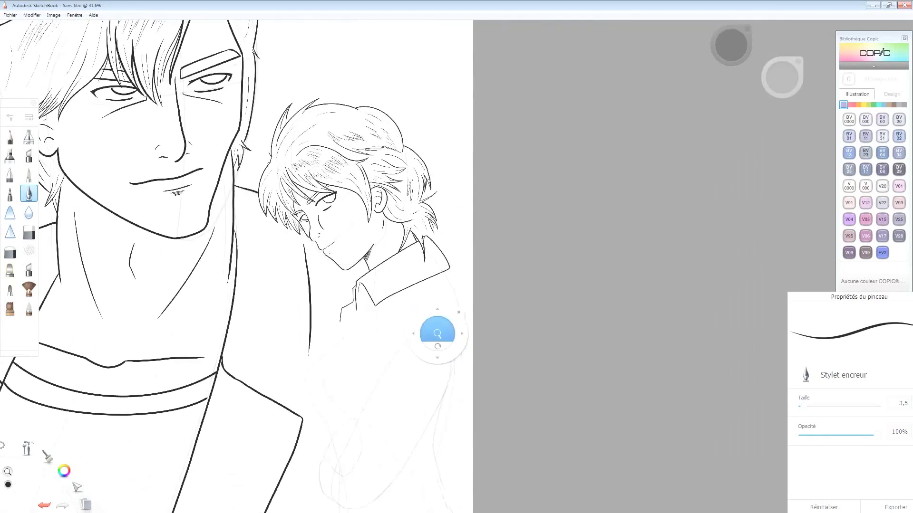
Ink the two long shirt-front lines below the smaller figure's collar and the chest contour beside them
mouse_move(379, 145)
mouse_down()
mouse_move(356, 324)
mouse_move(366, 447)
mouse_up()
drag(379, 147, 399, 398)
drag(321, 189, 346, 204)
drag(280, 256, 302, 449)
Ink the smaller figure's long overlapping fingers with their oval nails at the lower end of the shirt front
scroll(342, 267, down, 5)
drag(357, 277, 372, 284)
mouse_move(358, 285)
mouse_down()
mouse_move(384, 383)
mouse_move(375, 281)
mouse_up()
key(ctrl+z)
drag(389, 376, 370, 284)
drag(343, 311, 373, 430)
key(ctrl+z)
drag(350, 301, 363, 370)
drag(343, 311, 350, 417)
drag(323, 343, 348, 433)
drag(335, 405, 350, 428)
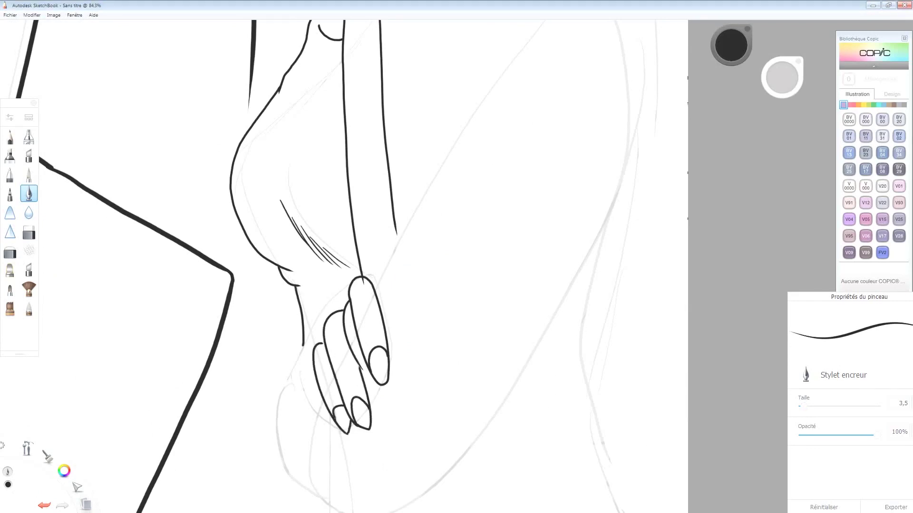
Ink the little finger, the edge of the hand and the sweeping lower sleeve outline around the elbow
scroll(307, 504, up, 3)
drag(312, 367, 331, 424)
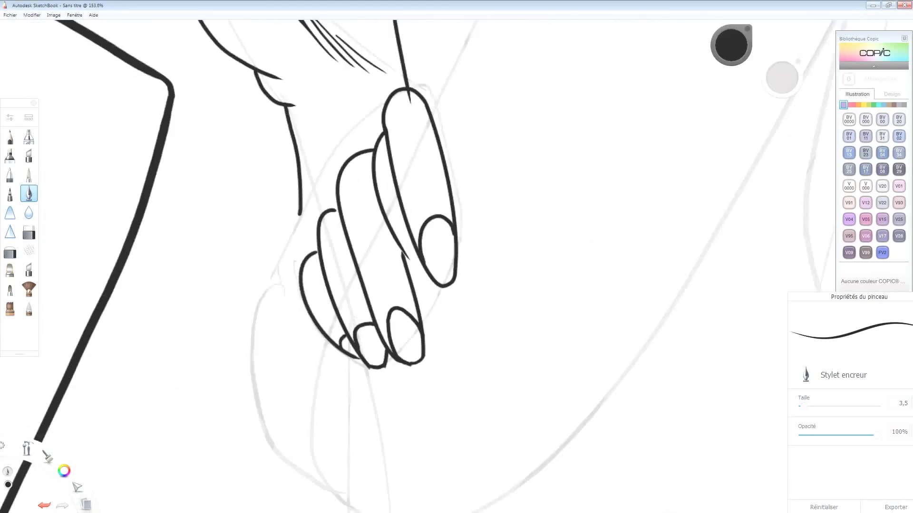
drag(293, 302, 271, 501)
drag(312, 242, 252, 380)
scroll(532, 410, down, 3)
drag(225, 228, 560, 255)
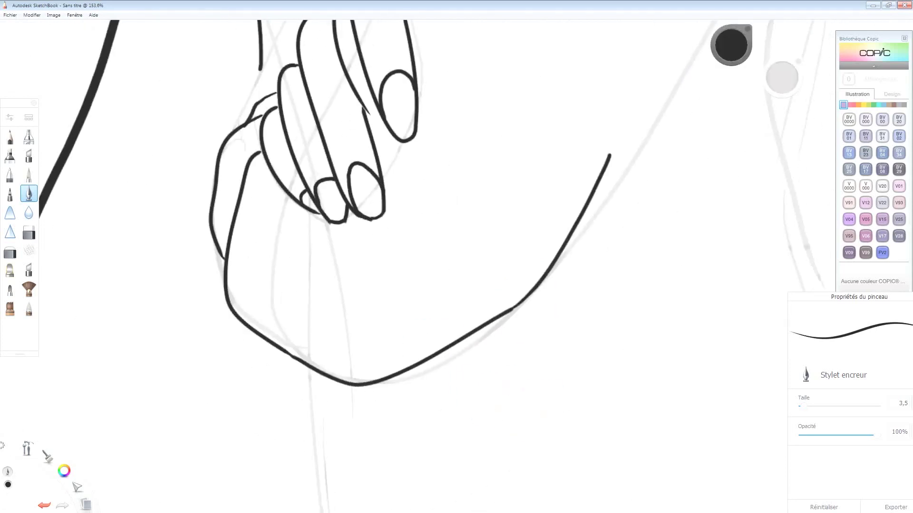
Ink the smaller figure's angular shoulder line and the front edge of the upper sleeve down to the hand
scroll(563, 317, down, 3)
drag(495, 332, 496, 404)
mouse_move(510, 113)
mouse_down()
mouse_move(440, 119)
mouse_move(328, 327)
mouse_up()
drag(330, 302, 302, 386)
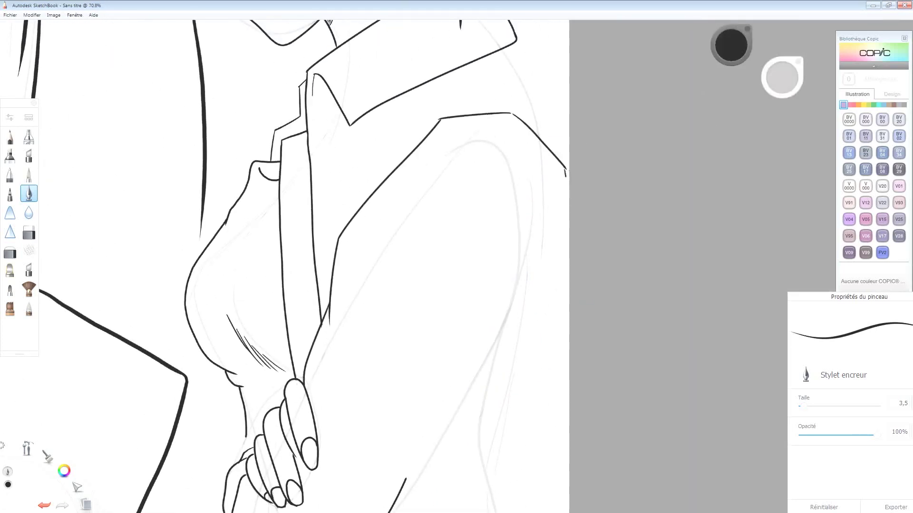
Ink the underside of the smaller figure's sleeve and the long back outline of the jacket from shoulder to hem
scroll(285, 266, down, 2)
drag(285, 266, 370, 186)
drag(604, 105, 468, 378)
drag(605, 143, 601, 394)
Ink the band along the smaller figure's jacket hem, with its closed back end and the small fold beneath it
drag(599, 394, 447, 413)
key(ctrl+z)
drag(598, 422, 401, 442)
key(ctrl+z)
scroll(475, 380, up, 4)
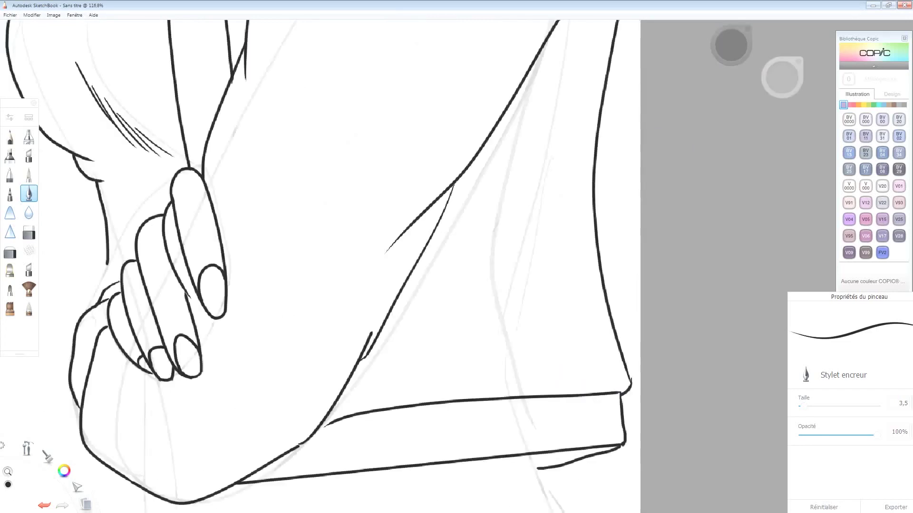
drag(614, 371, 524, 392)
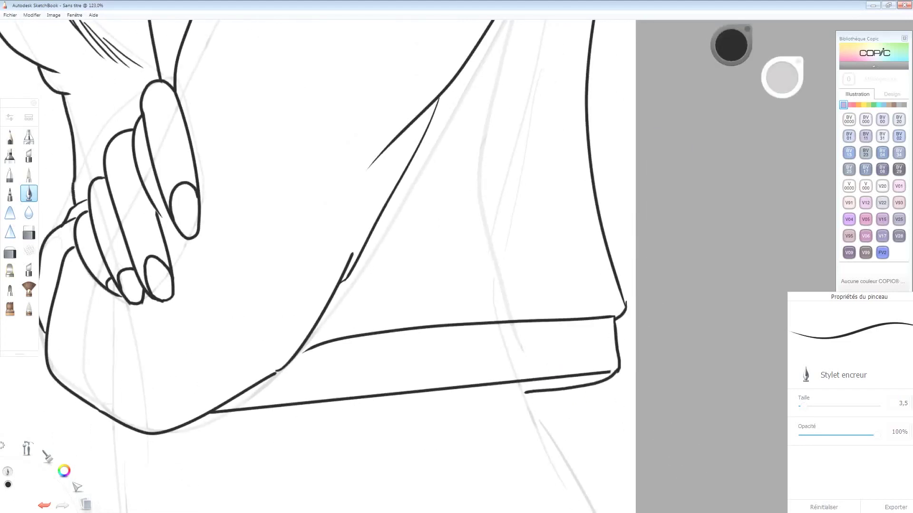
Ink the smaller figure's upper back line running down from the collar corner toward the shoulder
scroll(474, 322, down, 5)
scroll(190, 190, up, 4)
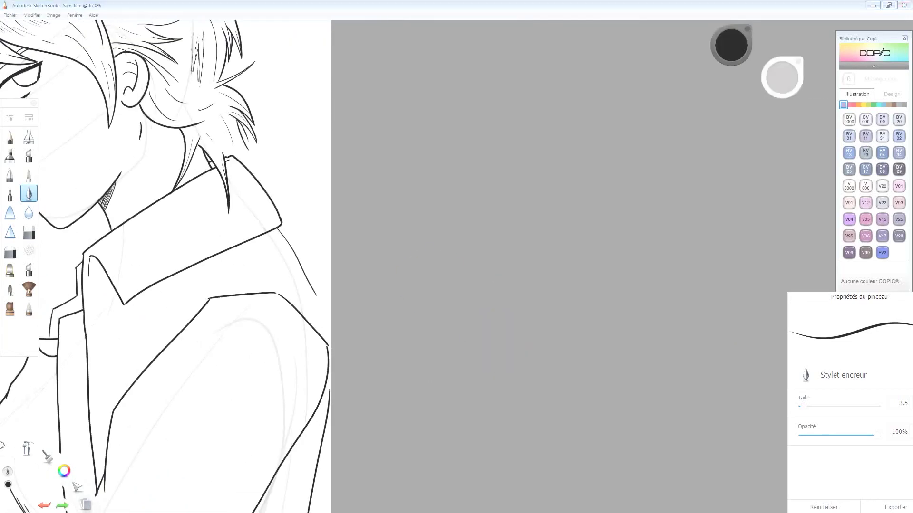
drag(278, 231, 328, 344)
scroll(338, 271, up, 4)
drag(277, 234, 316, 343)
Ink the smaller figure's long hair falling behind the collar, with pointed tips and fine inner strands
drag(248, 127, 319, 209)
drag(195, 125, 279, 212)
drag(333, 143, 423, 370)
drag(395, 447, 416, 499)
mouse_move(472, 509)
mouse_down()
mouse_move(498, 361)
mouse_move(476, 376)
mouse_move(475, 398)
mouse_up()
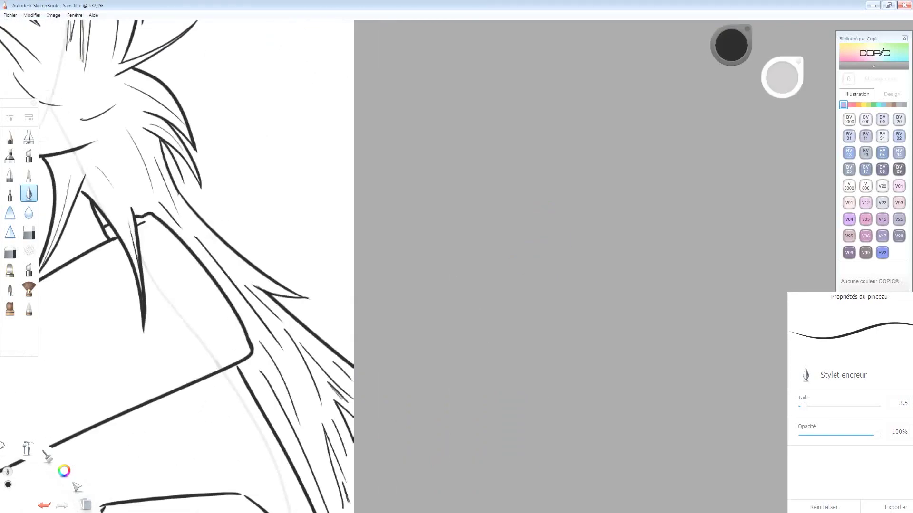
Ink the smaller figure's hip and thigh contours below the jacket hem, with a short crease at the groin
scroll(213, 257, down, 5)
drag(374, 298, 180, 445)
drag(355, 293, 308, 333)
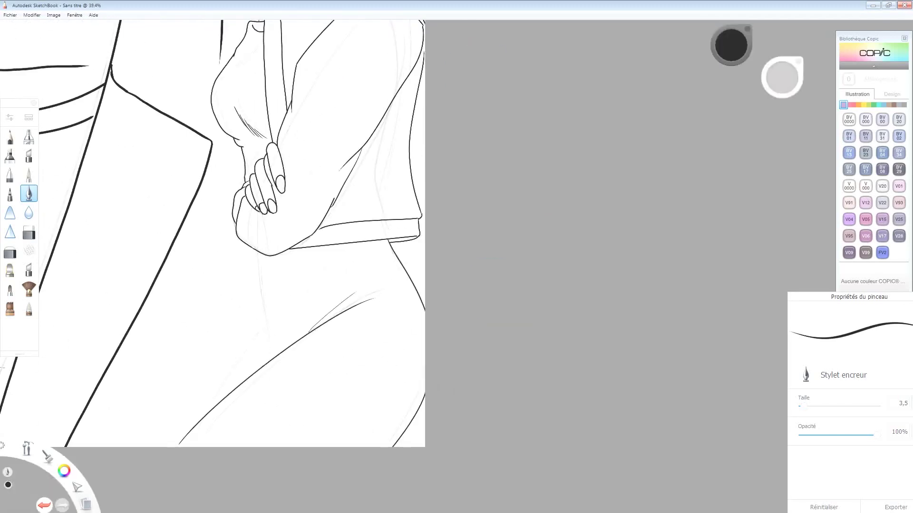
drag(356, 243, 376, 447)
Ink the smaller figure's angled waistband below the elbow and the straight vertical shirt-front lines beside it
scroll(393, 248, up, 3)
drag(296, 249, 307, 264)
drag(306, 264, 371, 282)
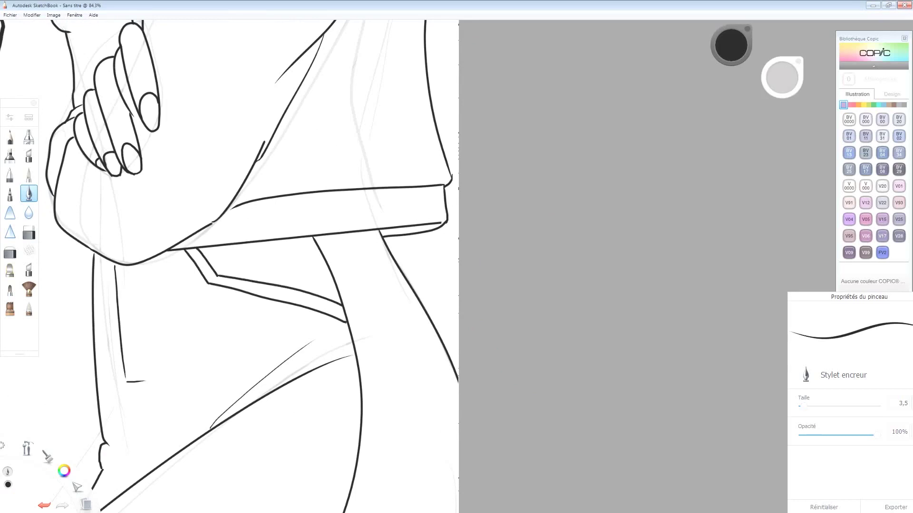
key(ctrl+z)
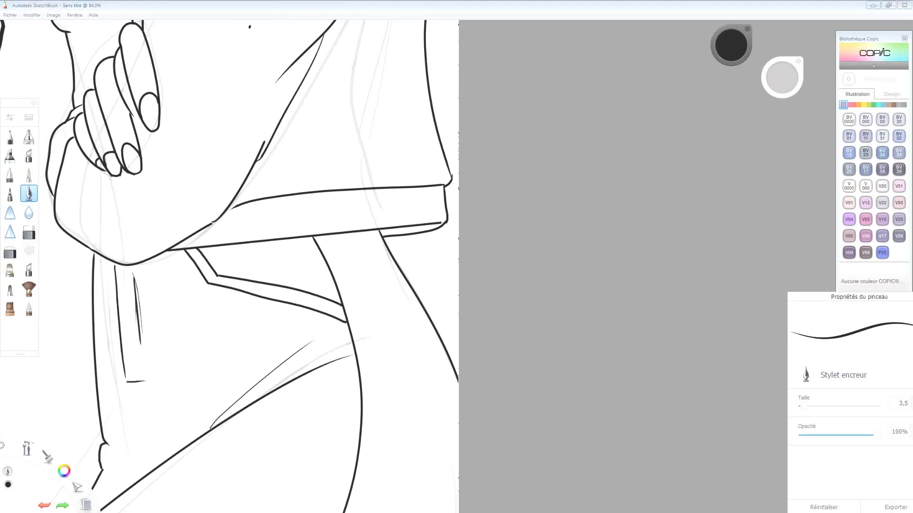
scroll(520, 234, down, 5)
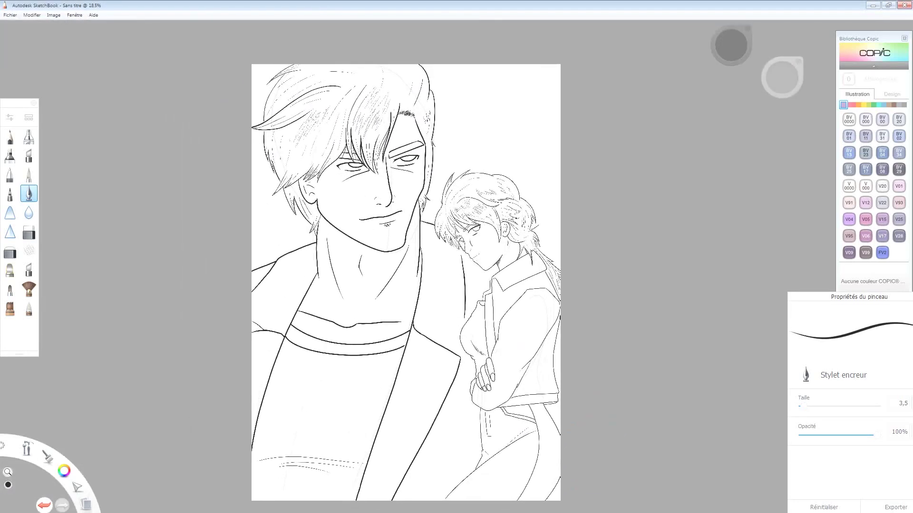